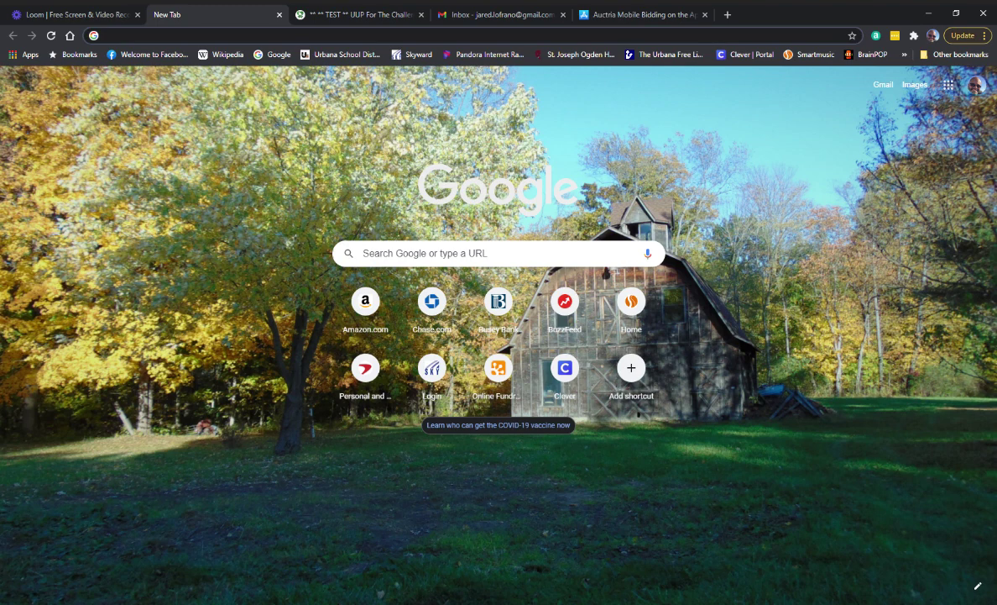
Begin entering the event site address 'char' in the new tab's address bar
text(ch)
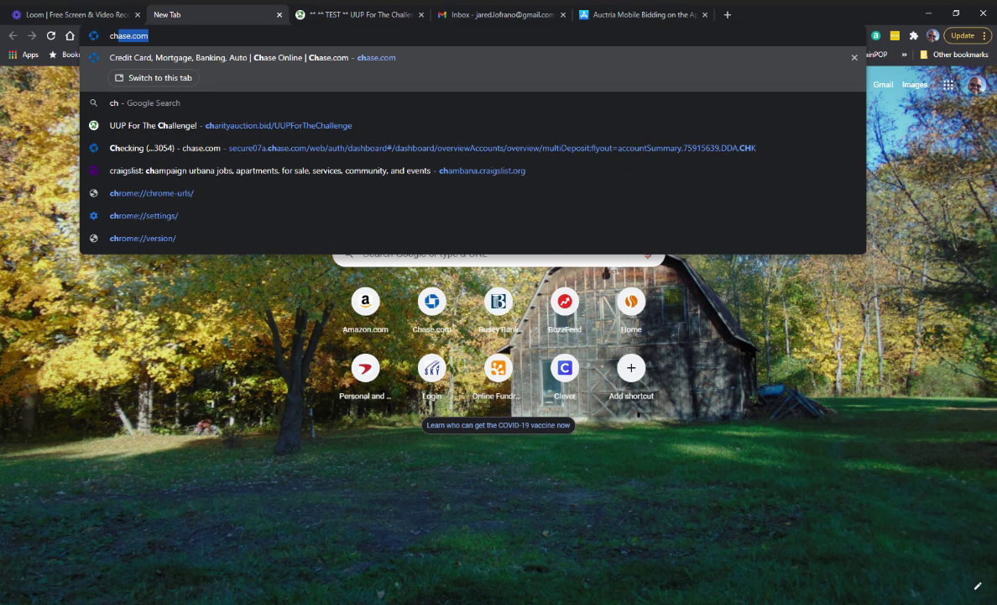
text(ar)
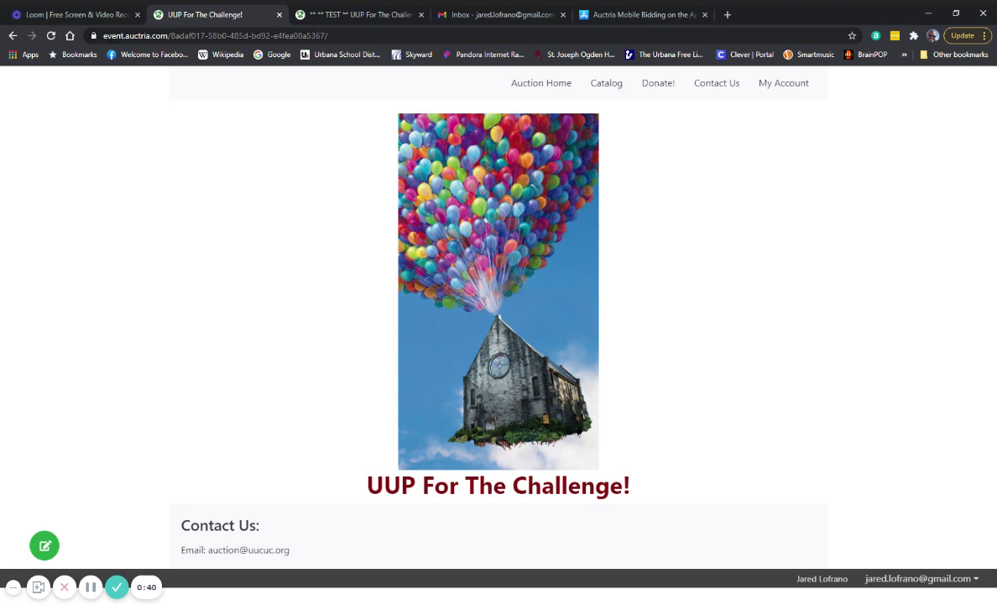
Filter the auction catalog to Food & Drink, then back to Everything
click(617, 93)
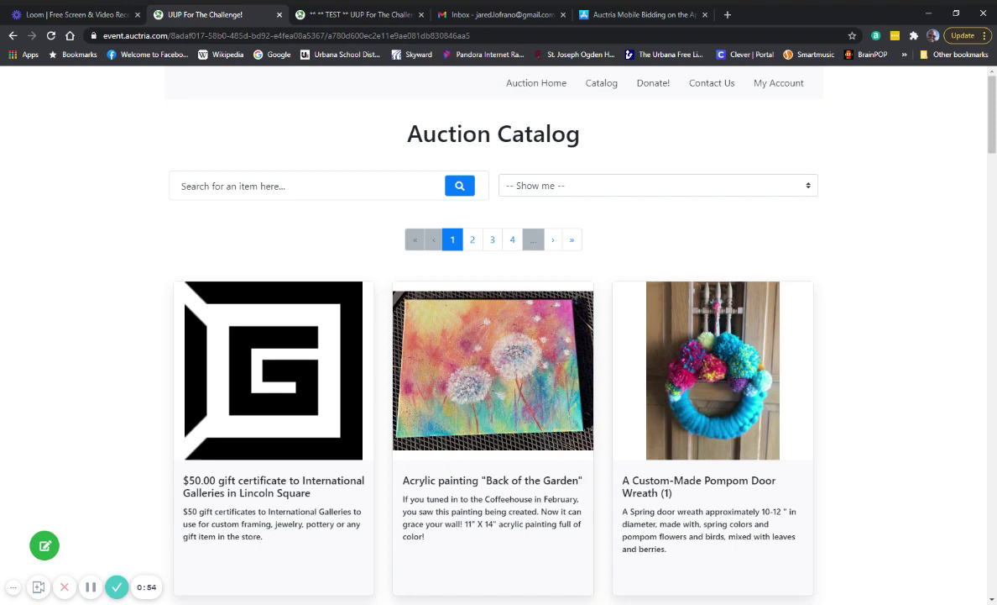
click(692, 186)
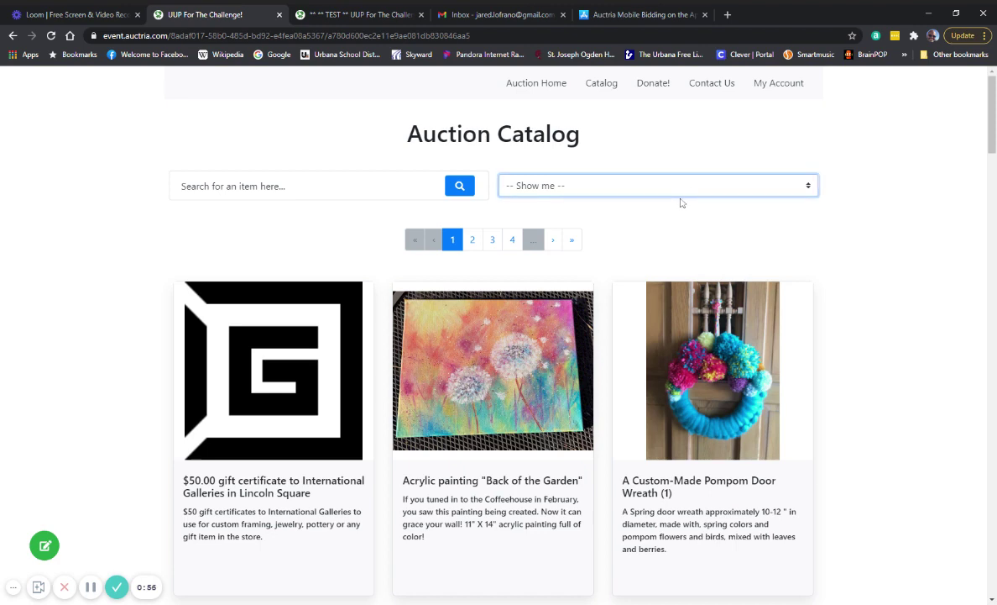
click(515, 308)
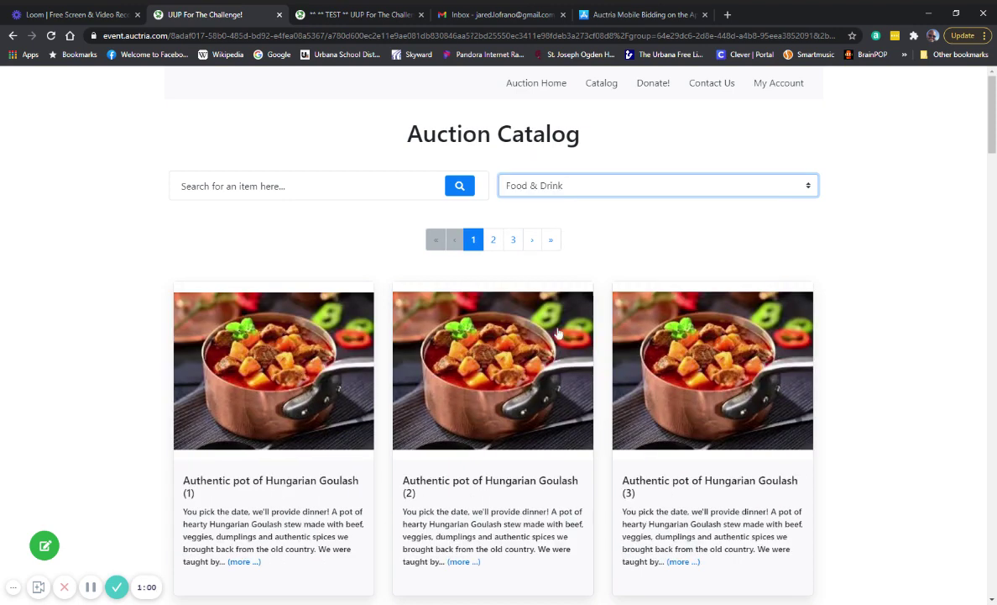
click(592, 203)
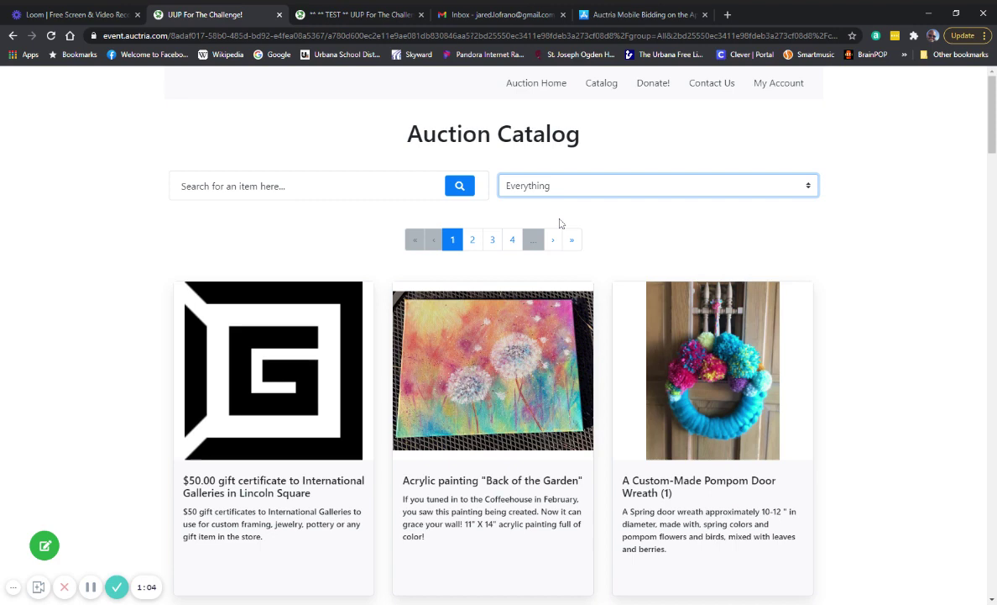
Preview item #82, the Back of the Garden painting, then return to the catalog list
click(92, 588)
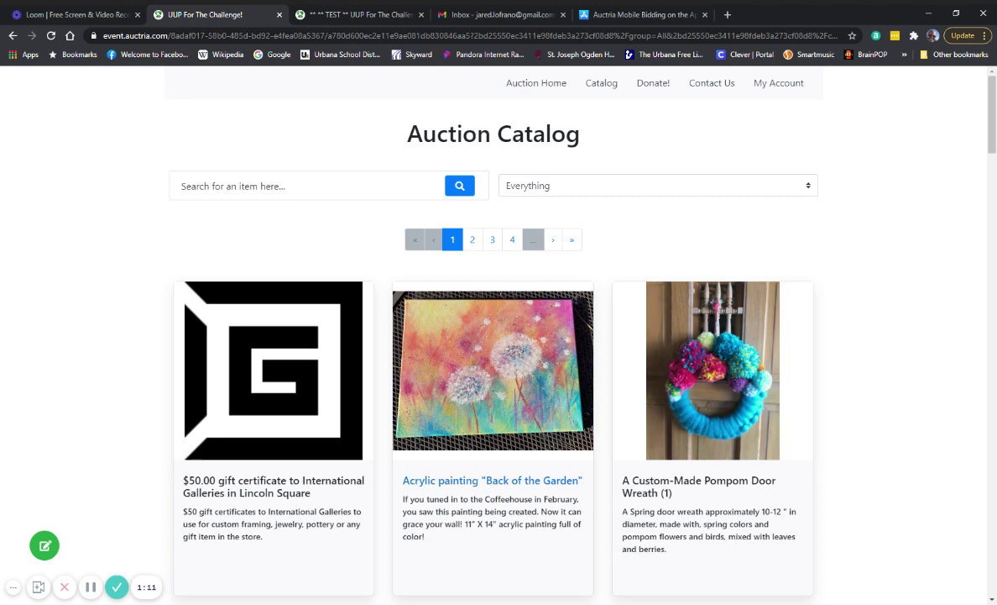
click(490, 481)
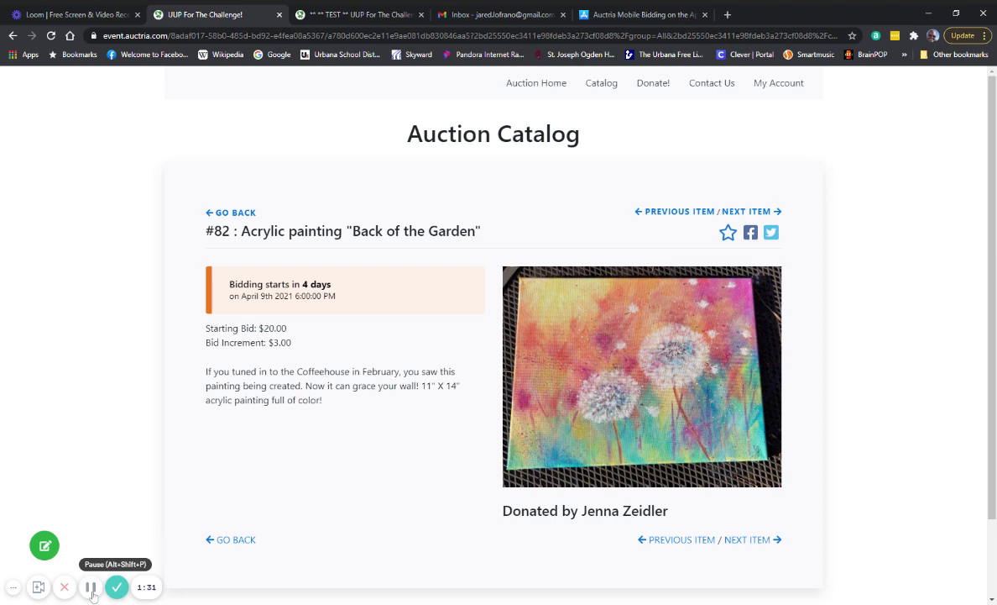
click(601, 84)
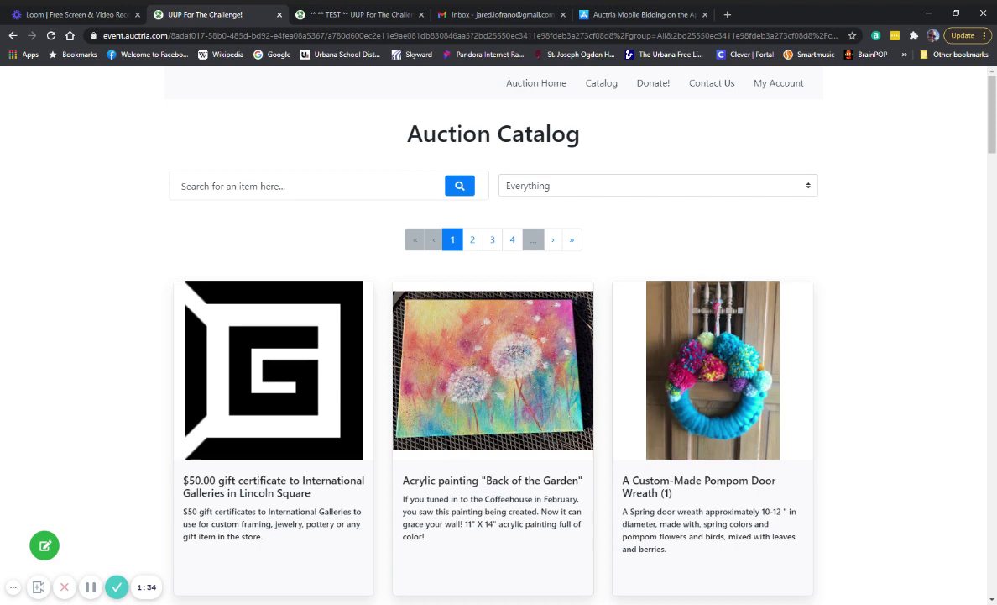
Switch to the TEST UUP For The Challenge event tab
click(367, 14)
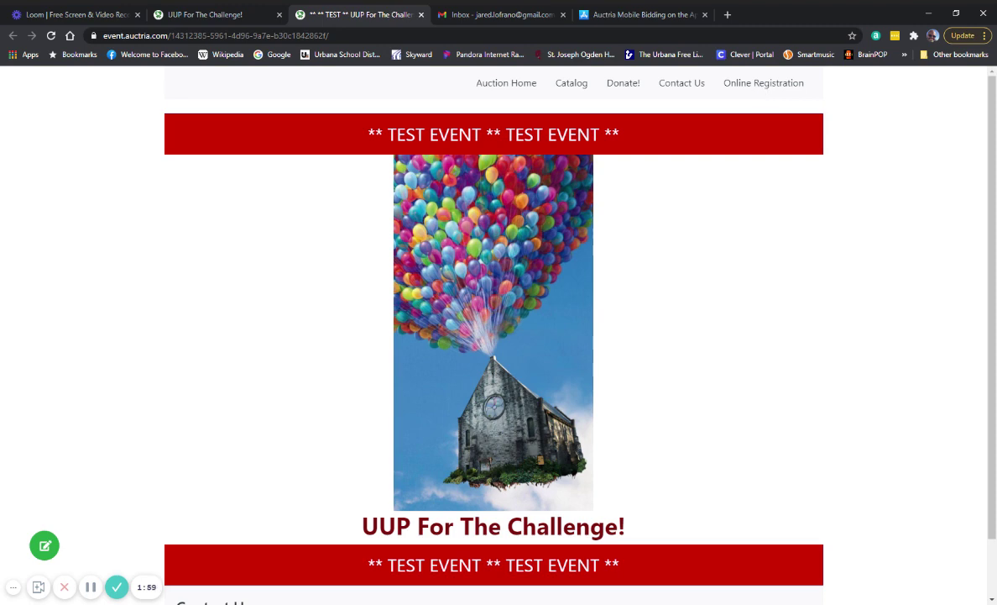
Start Online Registration and scroll down to the contact-details fields
click(763, 87)
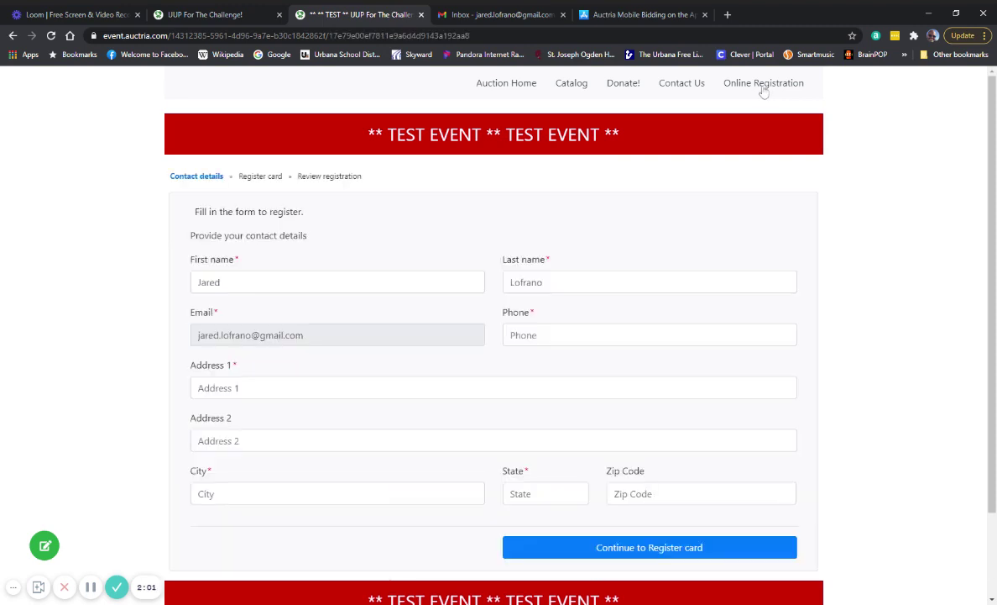
scroll(837, 273, down, 2)
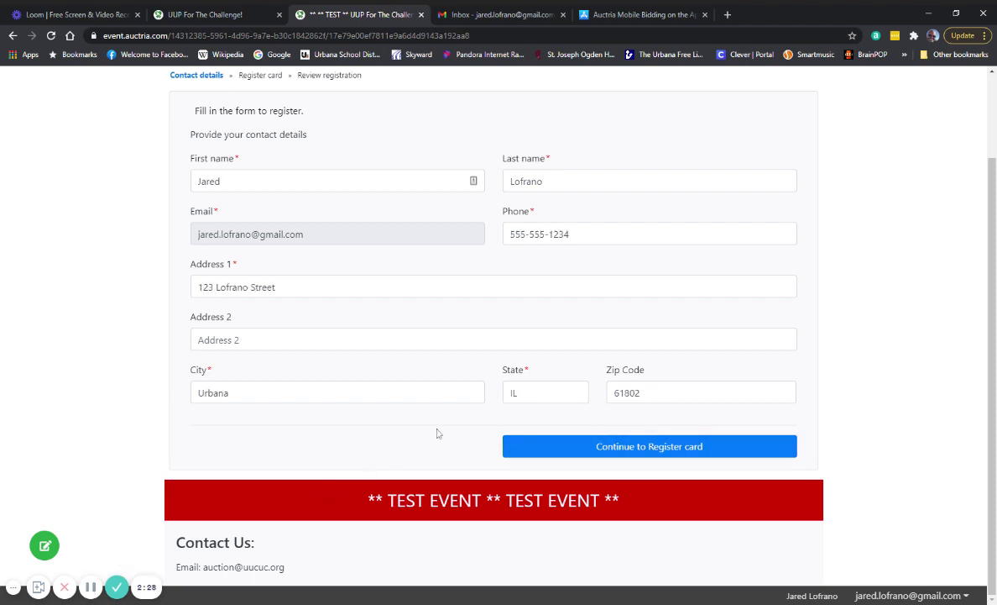
click(556, 456)
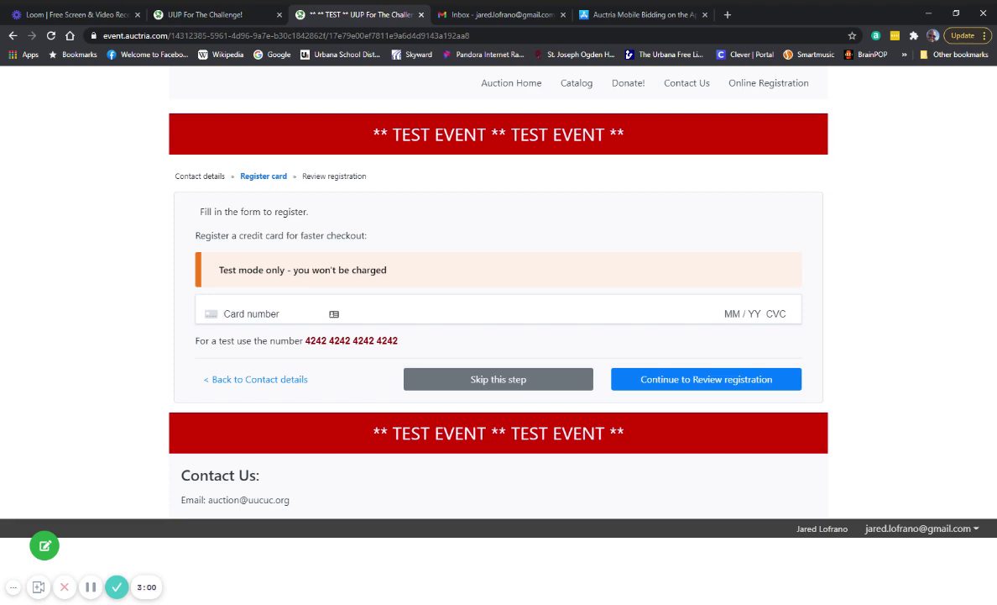
text(424242424242424242)
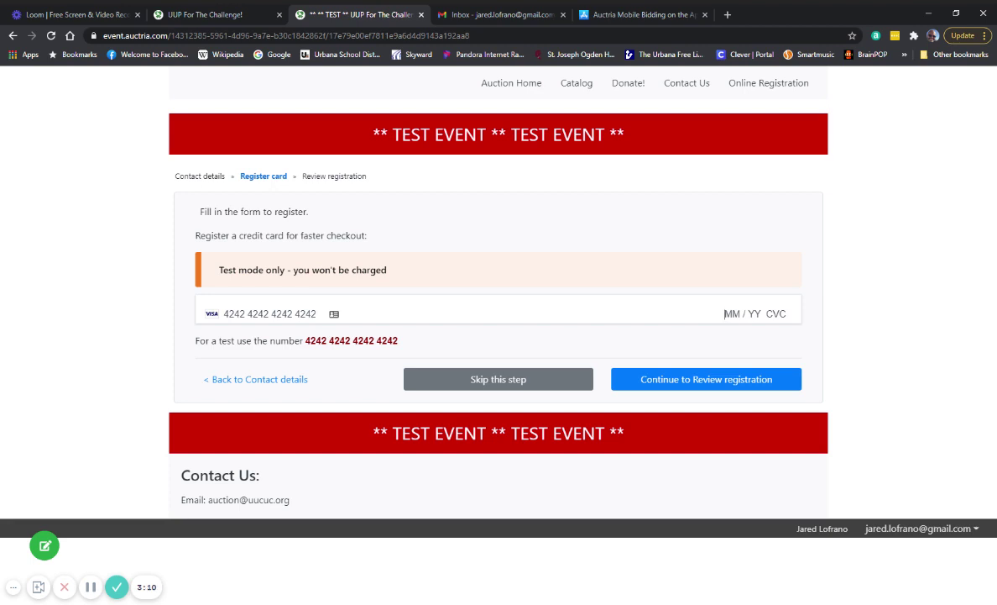
text(12 / 21 123)
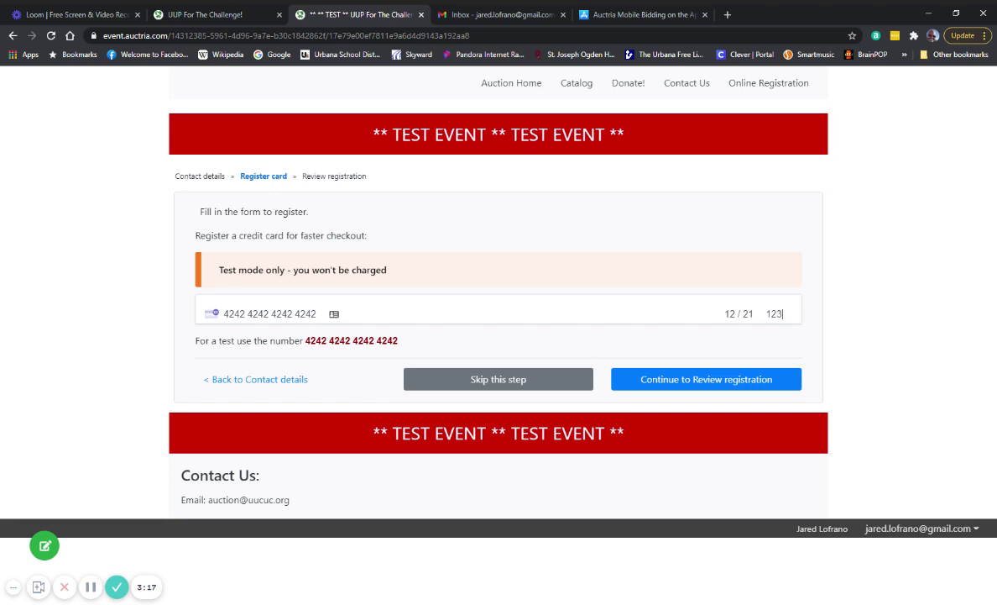
Accept the terms of use, complete the registration, and view the confirmation email in Gmail
click(711, 385)
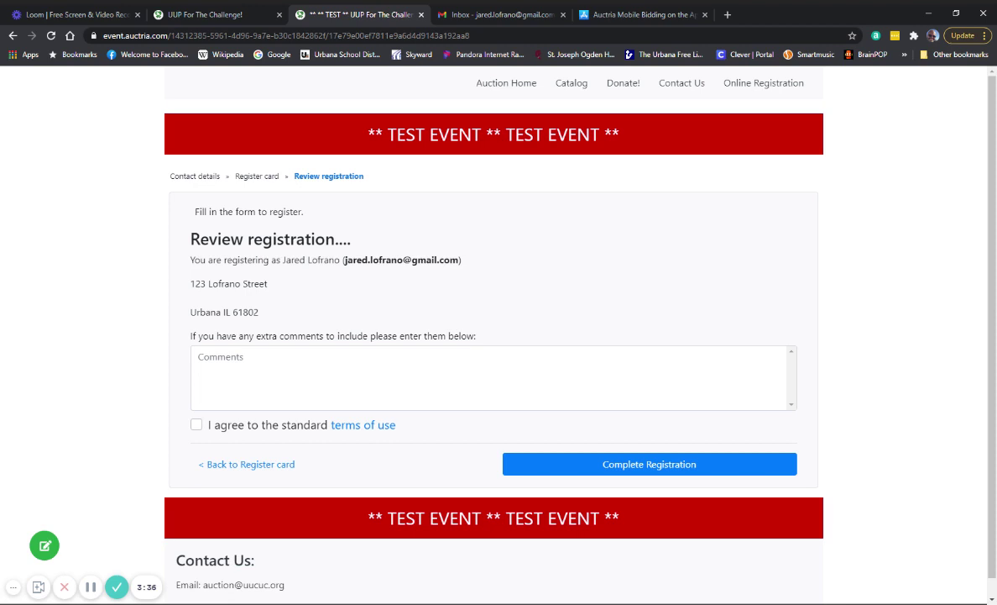
click(200, 426)
click(623, 473)
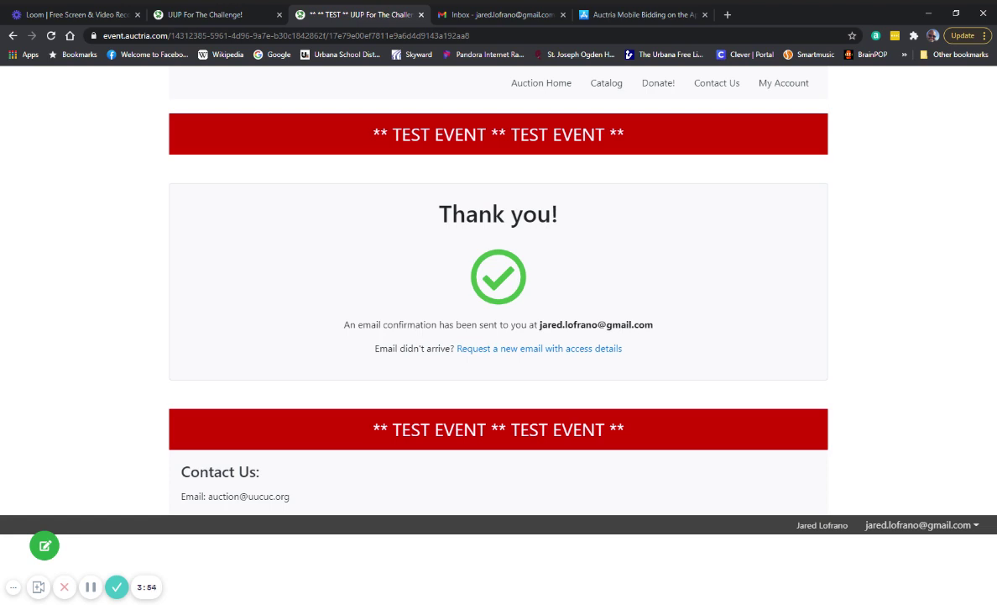
key(ctrl+Tab)
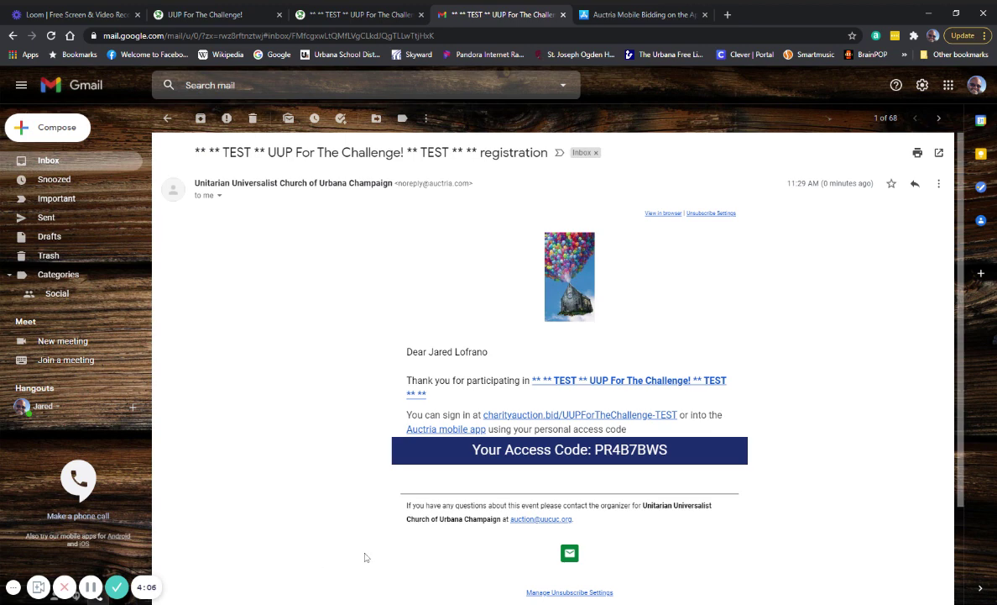
Follow the email's charityauction.bid sign-in link to open the event in a new tab
click(542, 417)
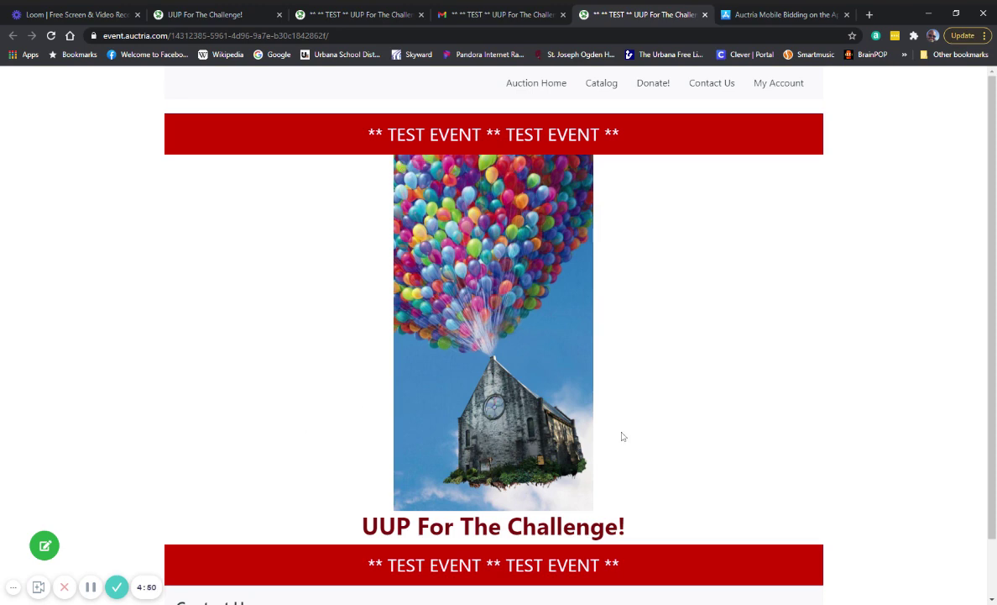
scroll(621, 435, down, 1)
scroll(622, 435, up, 1)
scroll(622, 436, down, 1)
scroll(622, 437, up, 1)
scroll(622, 437, down, 1)
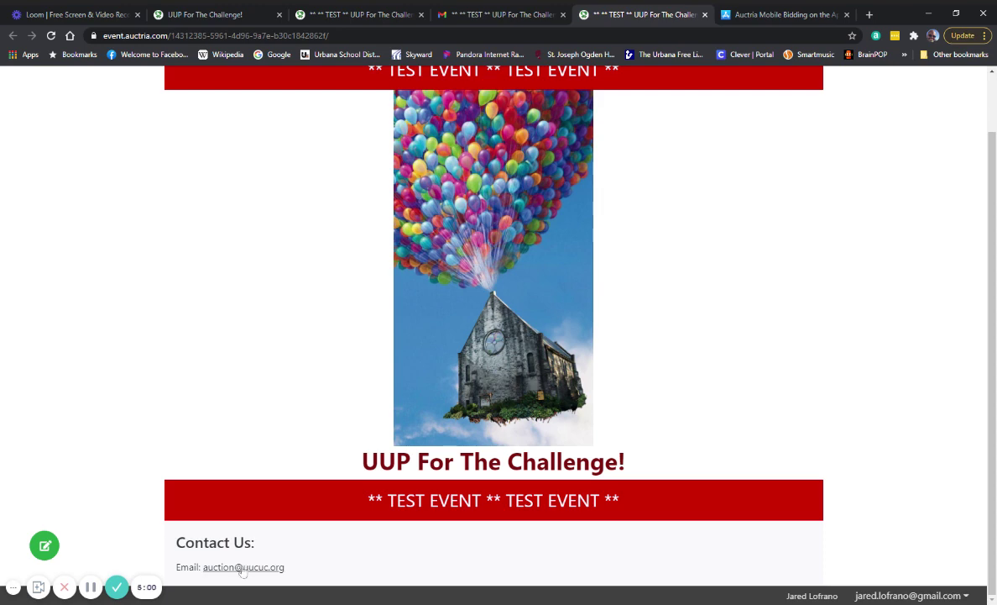
scroll(242, 571, up, 1)
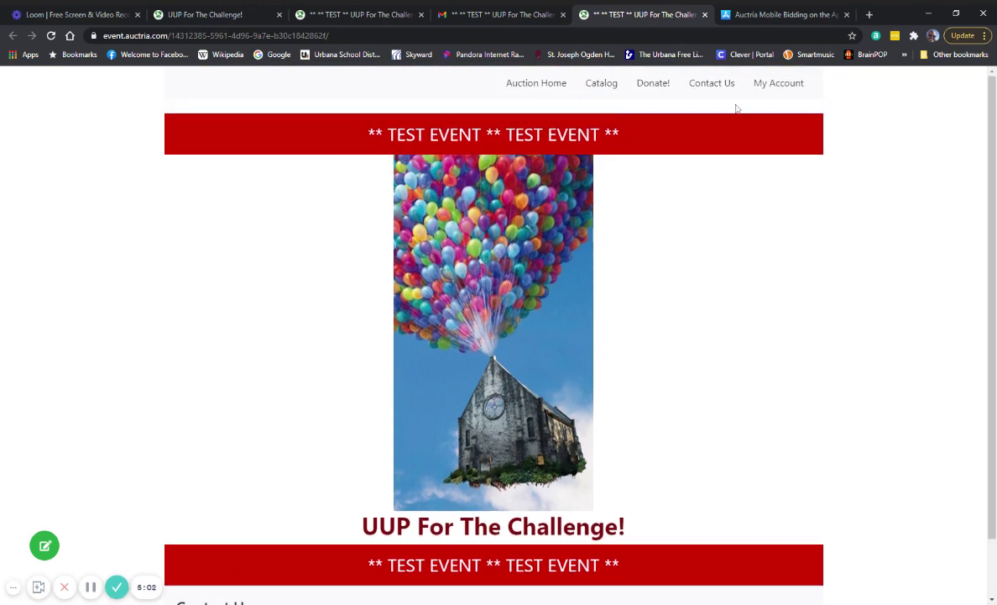
click(712, 84)
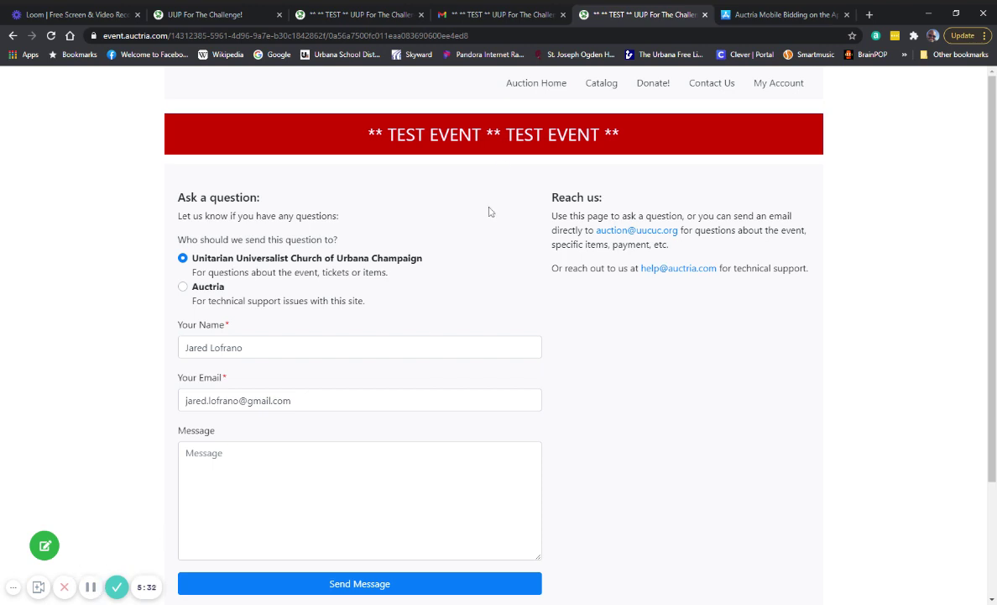
click(539, 83)
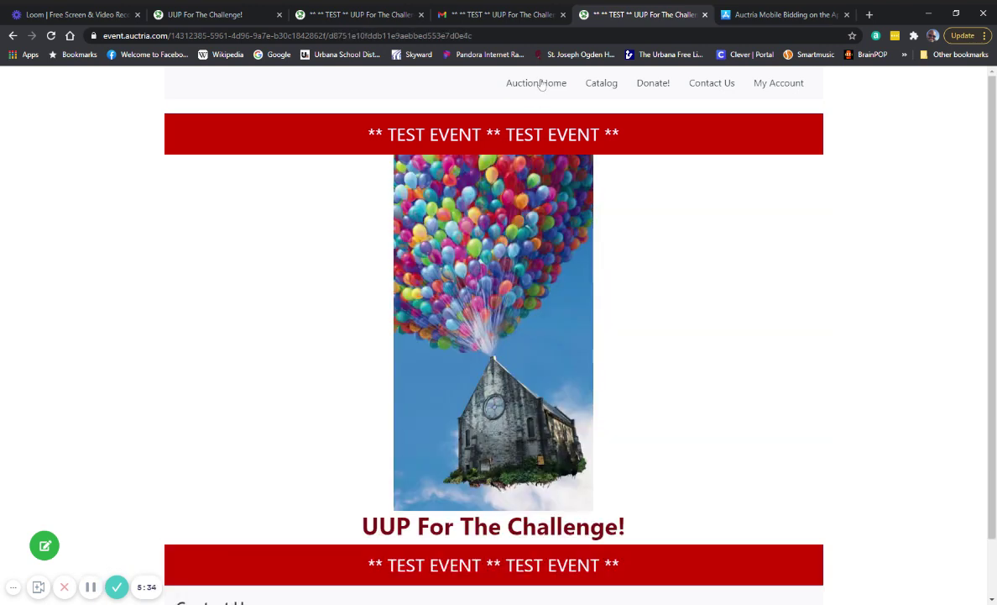
click(601, 83)
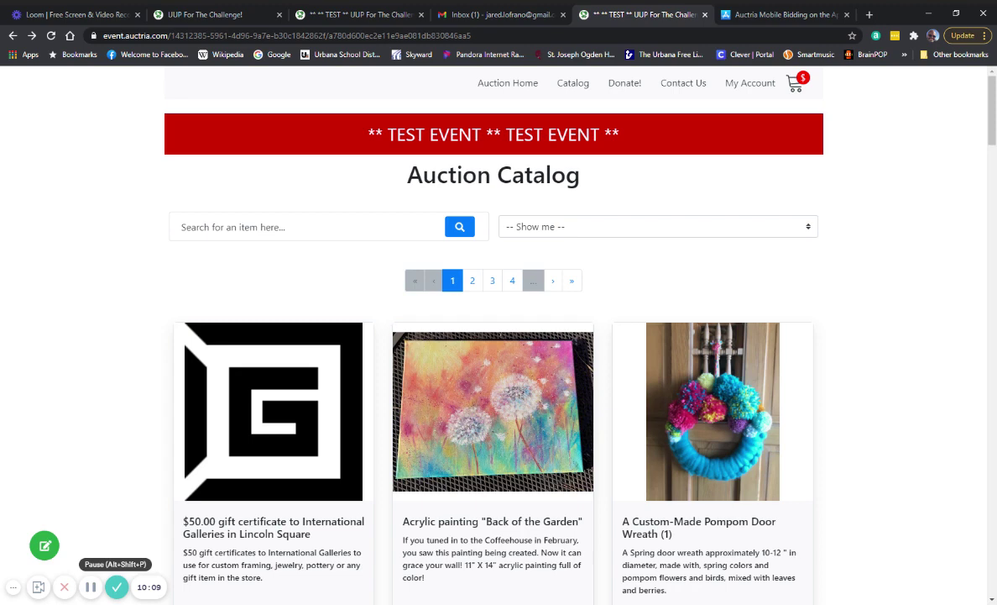
click(220, 228)
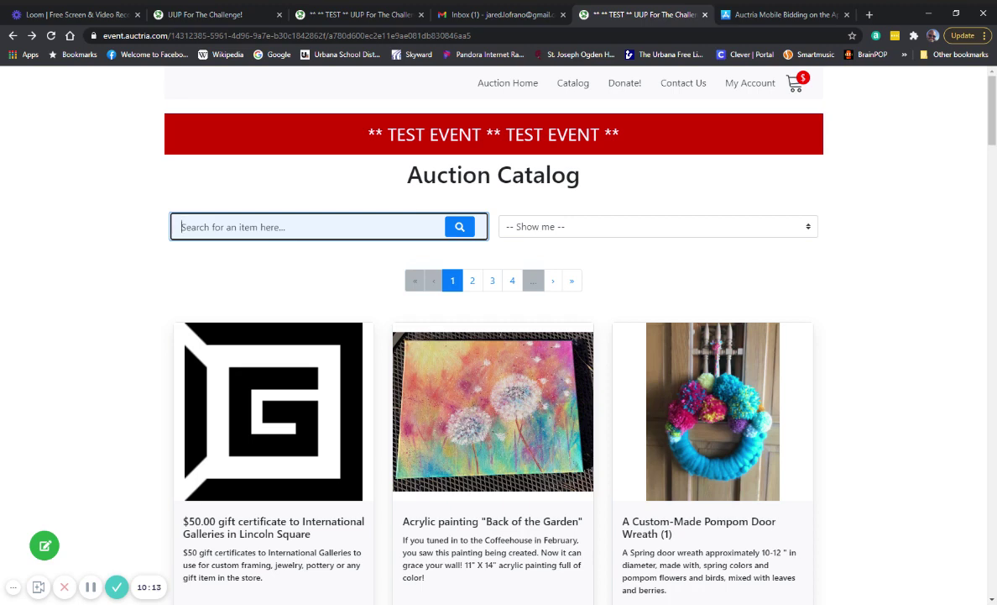
click(756, 219)
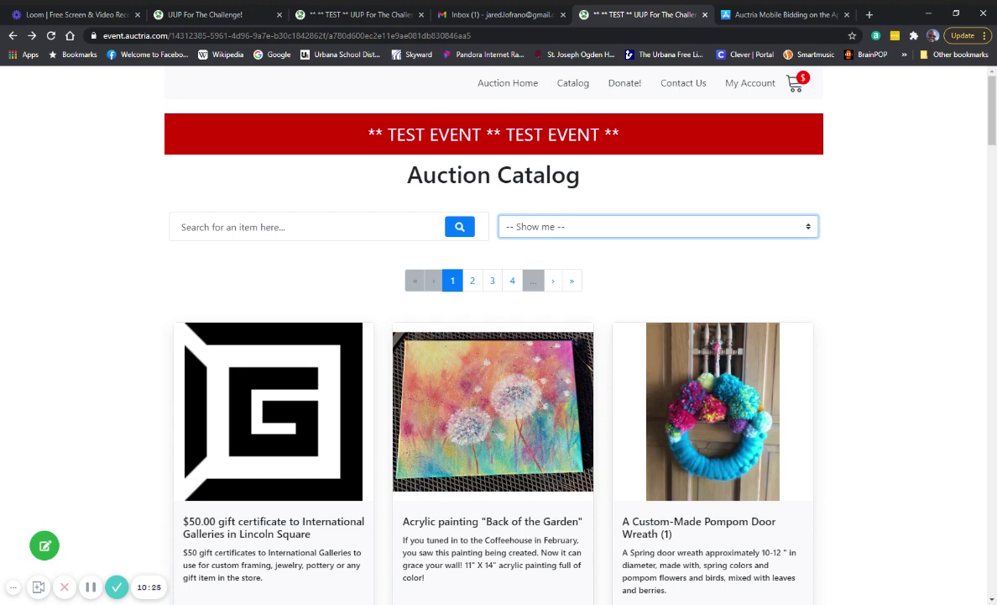
click(884, 232)
scroll(760, 450, down, 2)
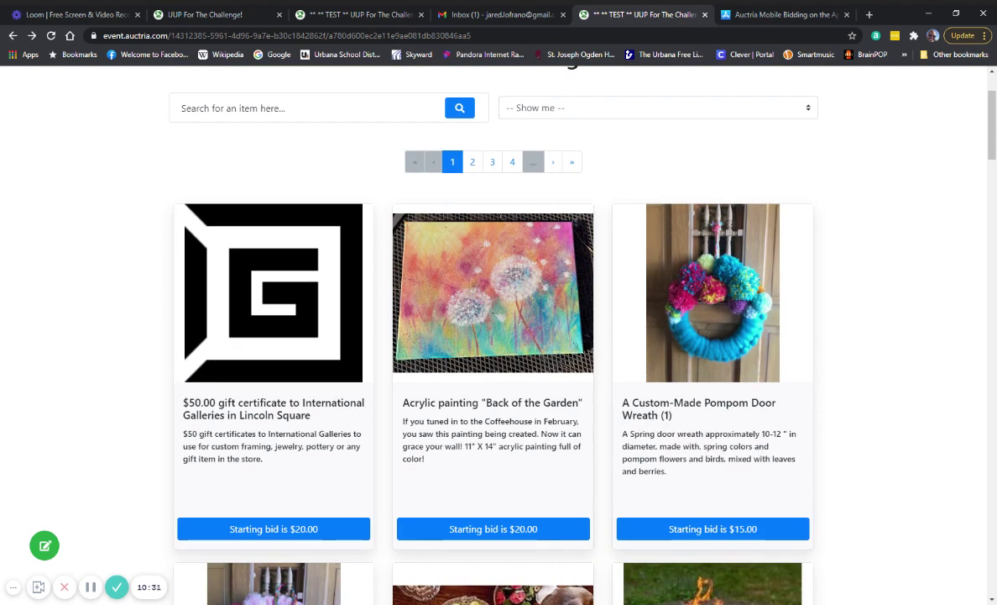
scroll(760, 450, down, 2)
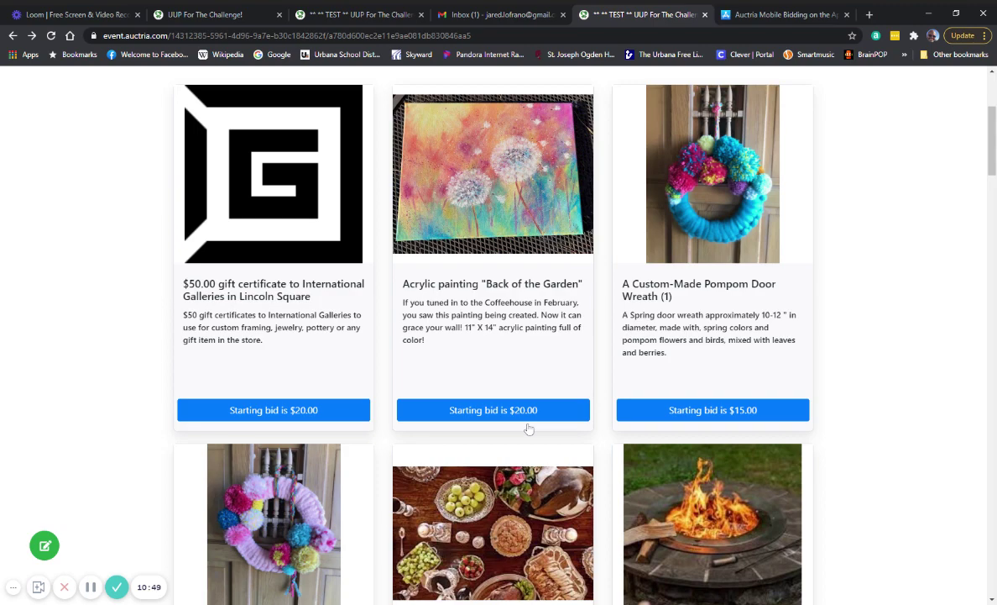
scroll(529, 429, down, 3)
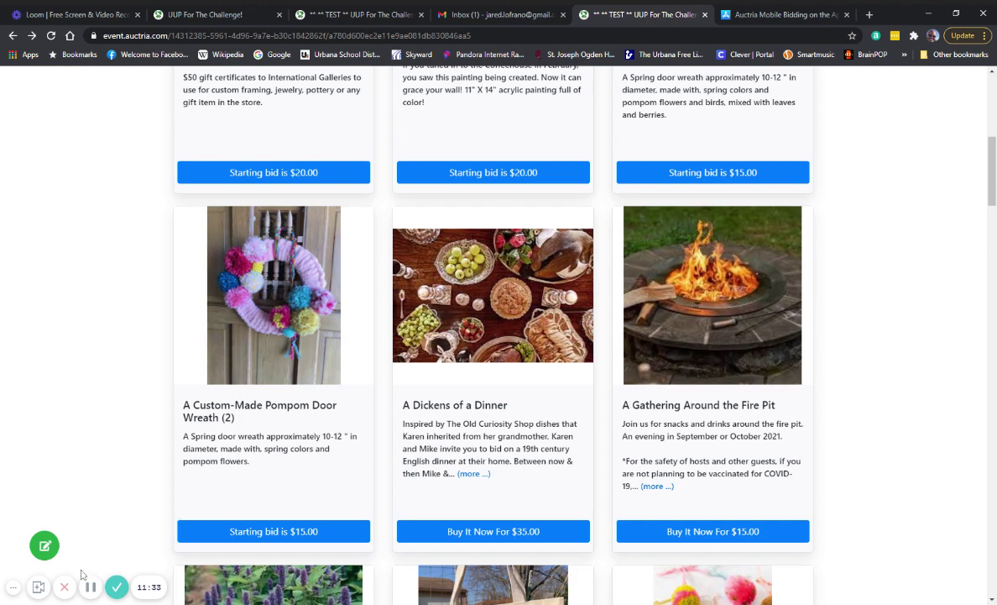
scroll(92, 592, down, 1)
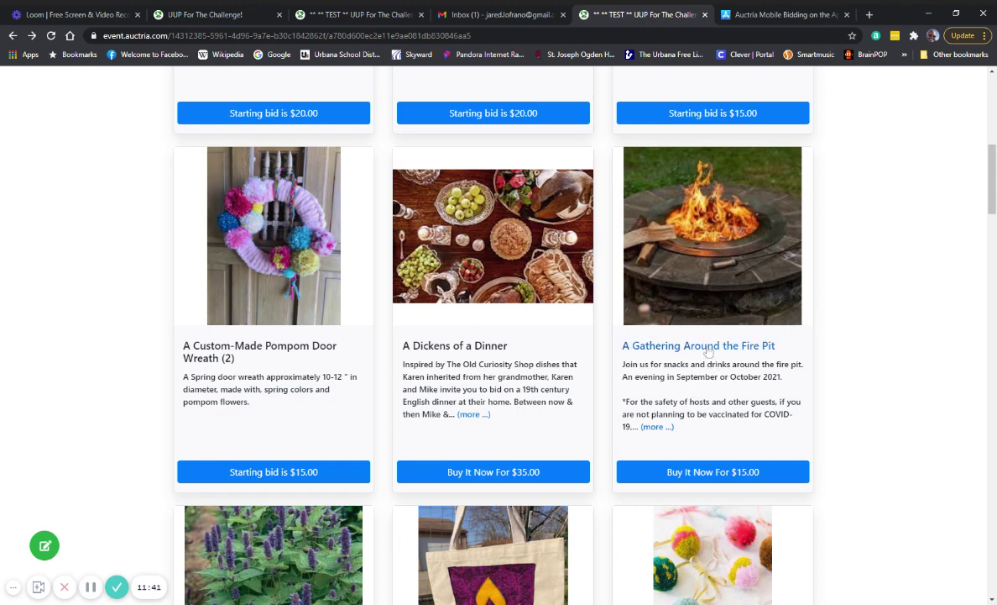
Buy two of A Gathering Around the Fire Pit via Buy-It-Now for $30.00
click(663, 345)
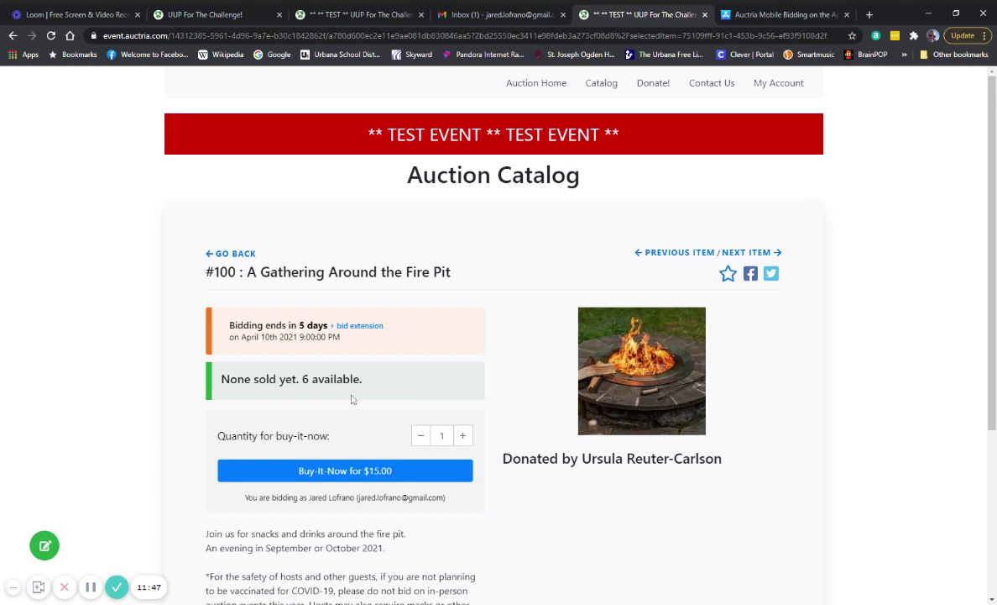
click(462, 442)
click(339, 478)
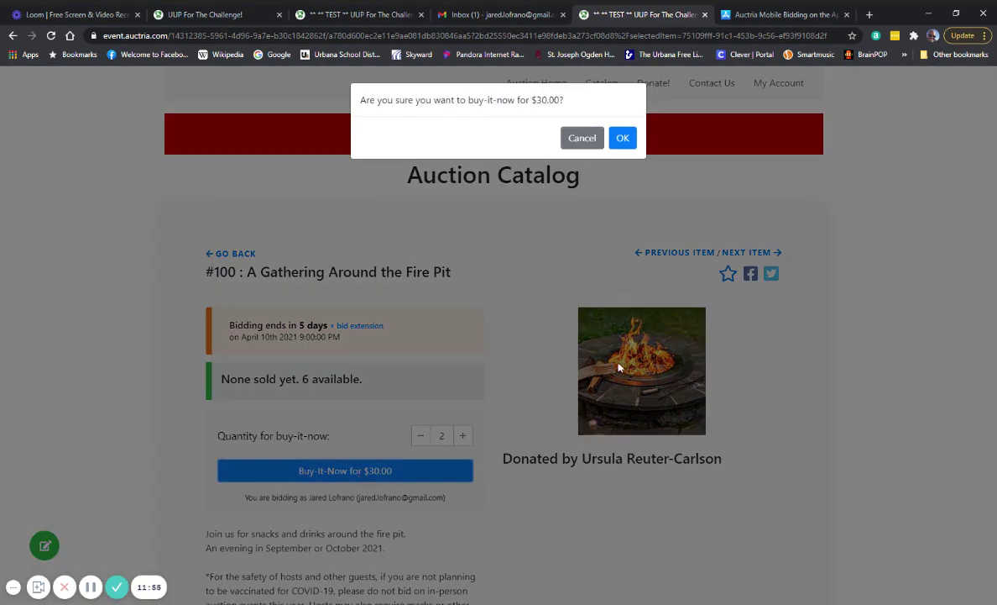
click(623, 138)
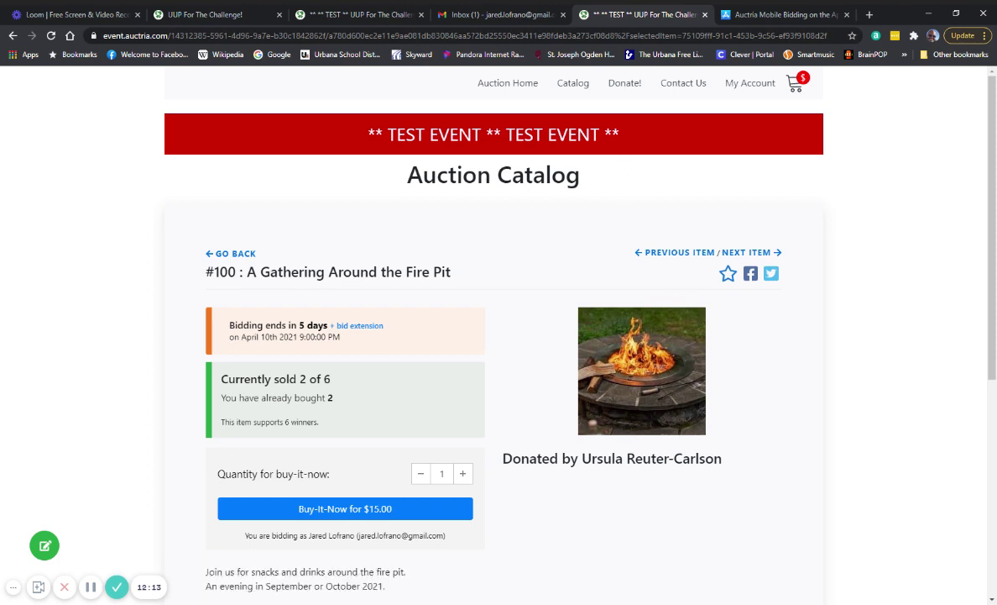
From the catalog, open item #180, Authentic pot of Hungarian Goulash (1)
click(575, 88)
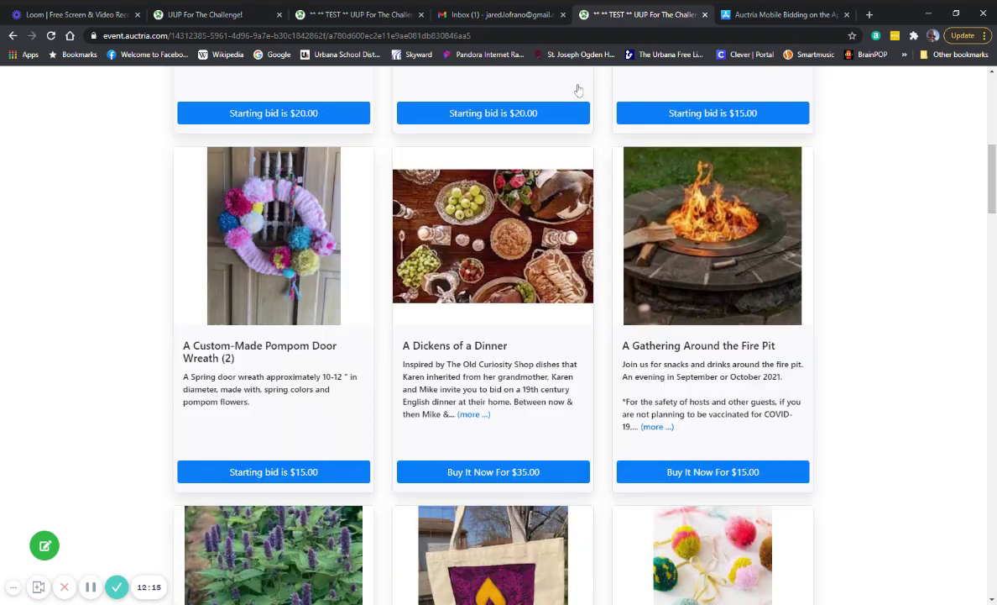
scroll(151, 546, down, 1)
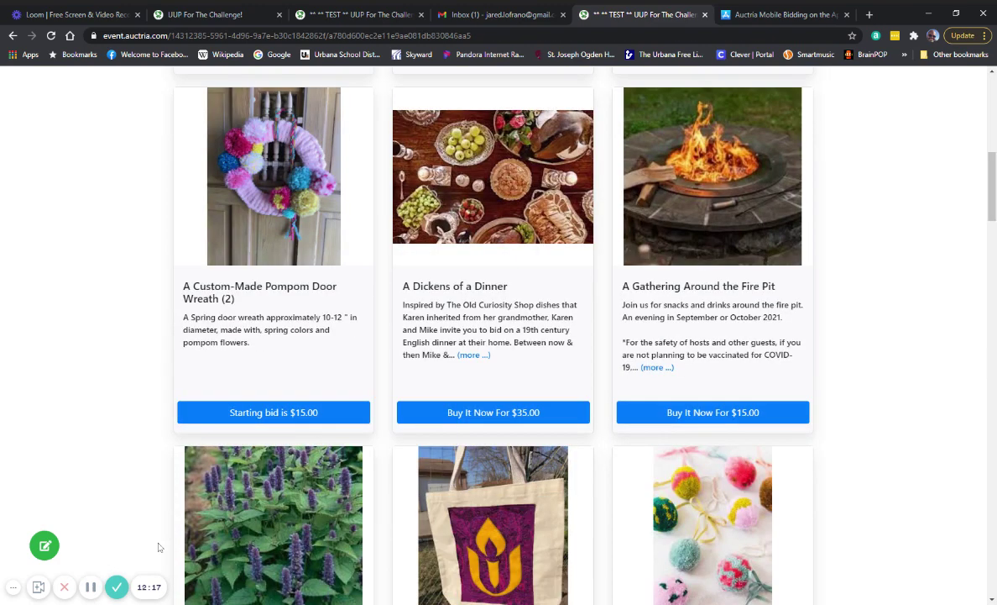
scroll(307, 388, down, 5)
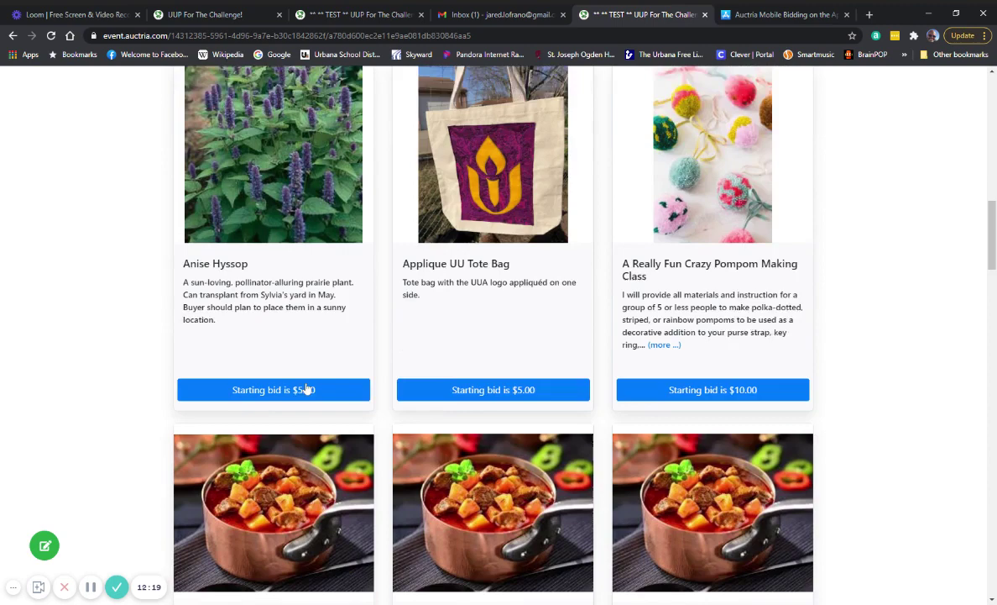
scroll(307, 388, down, 2)
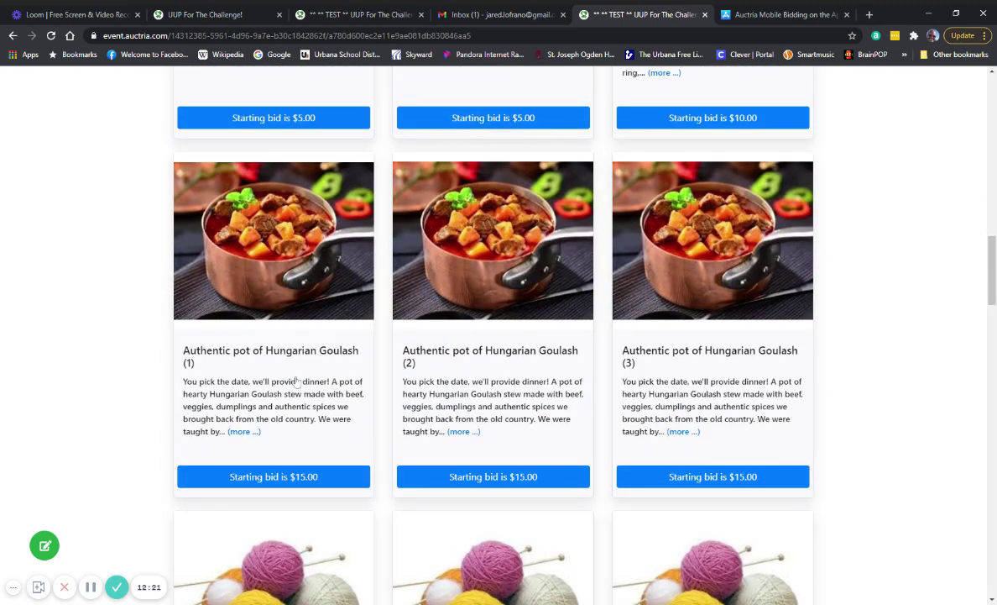
click(277, 361)
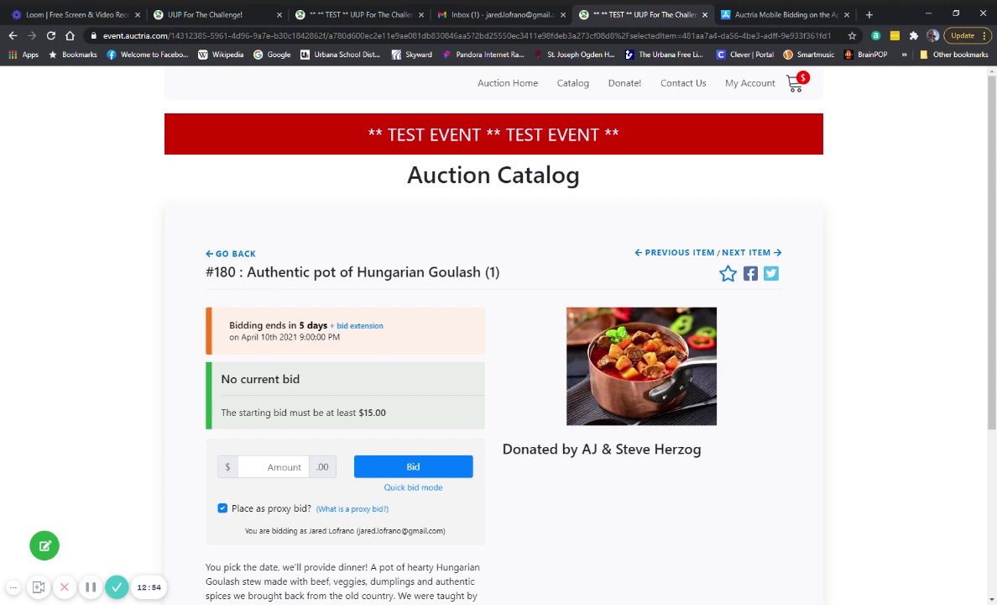
Bid a $50.00 maximum on the goulash and confirm it
click(273, 466)
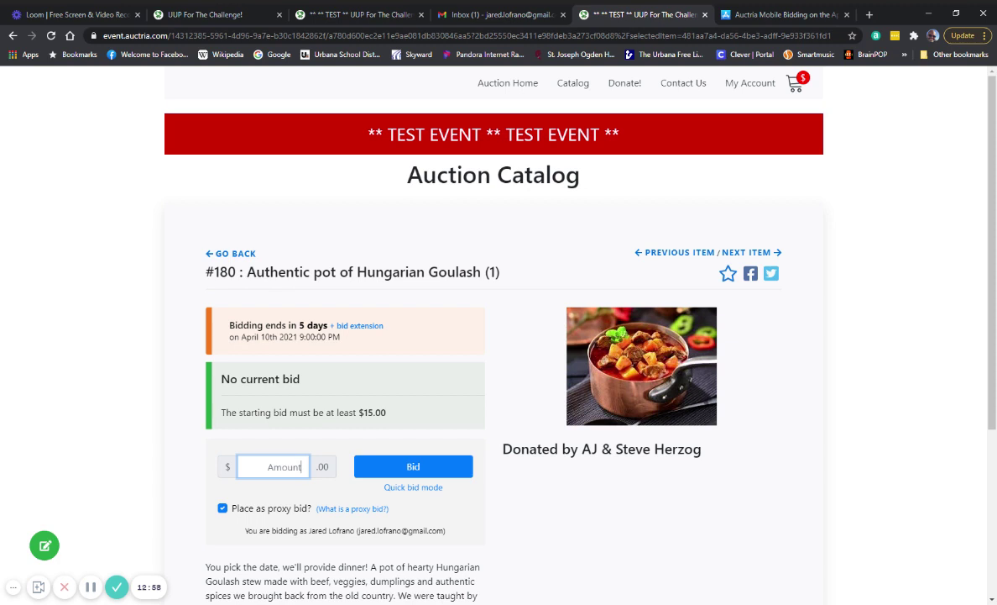
text(50)
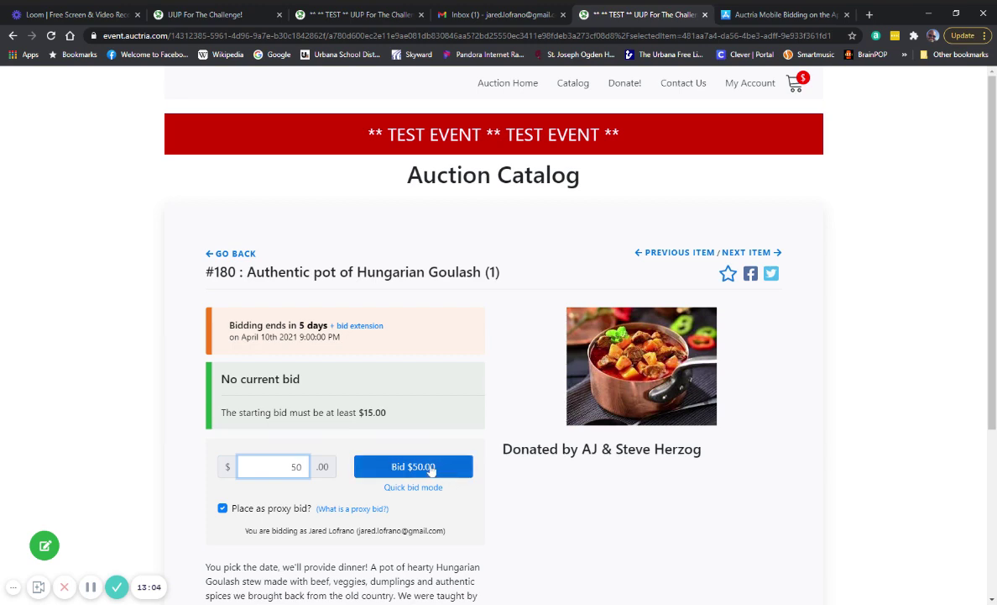
click(430, 471)
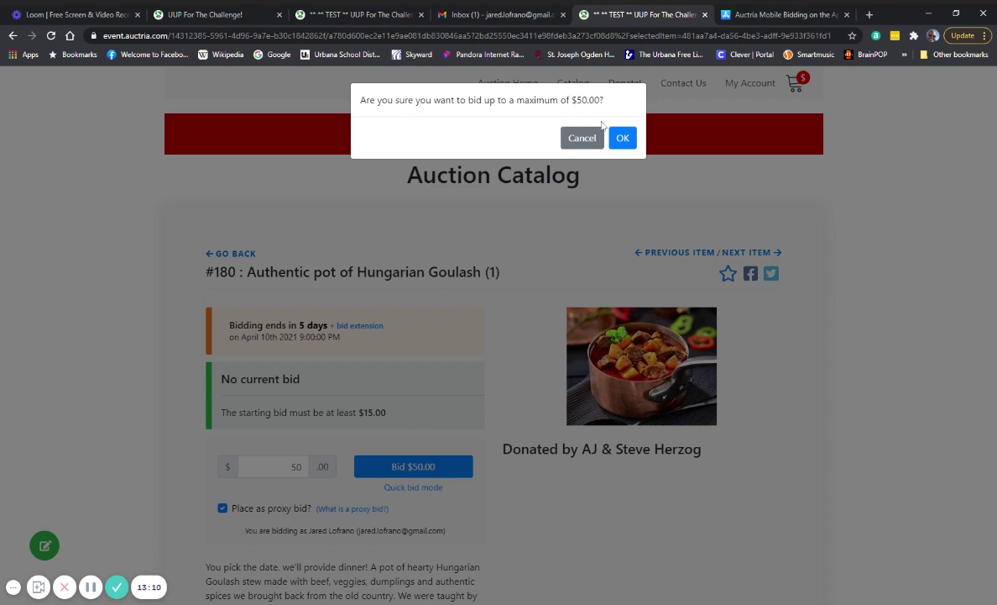
click(627, 145)
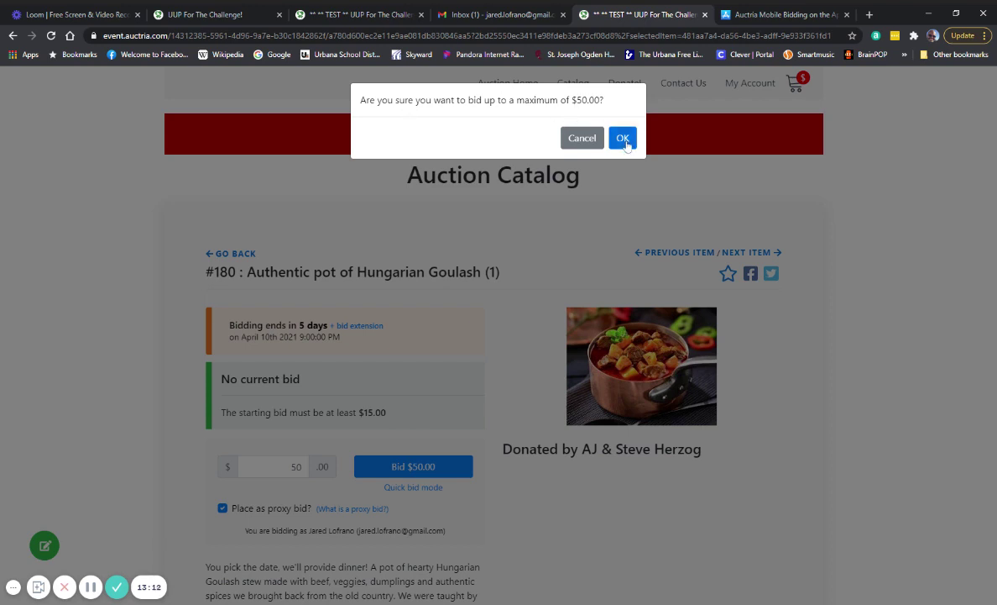
click(625, 141)
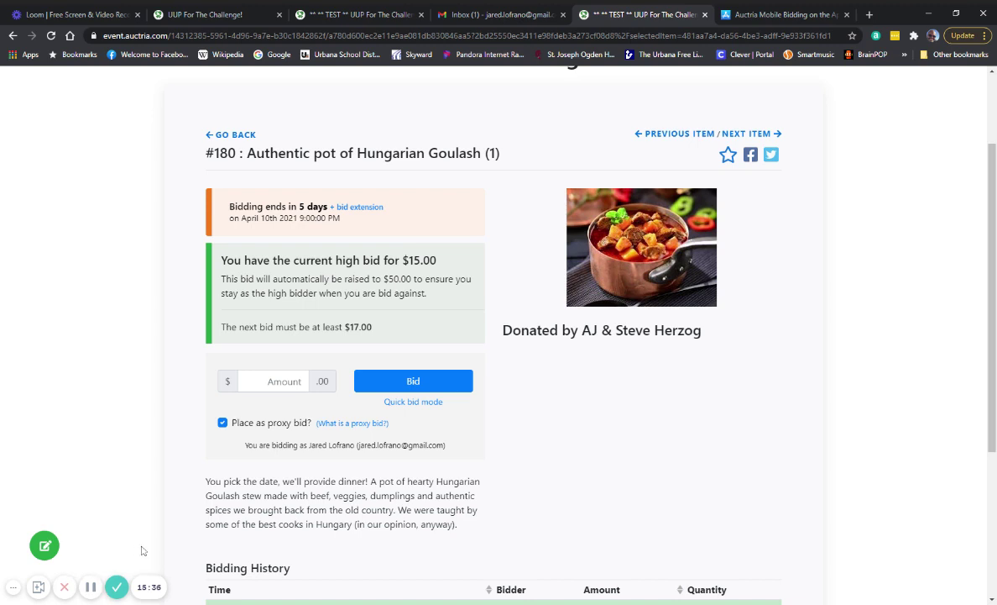
scroll(572, 537, up, 2)
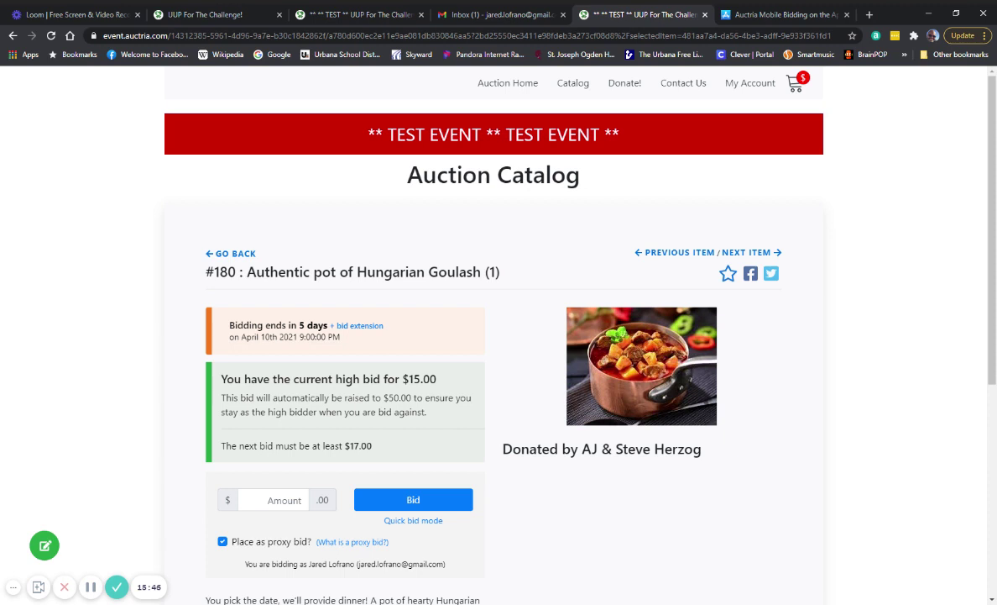
Add a $50 donation to the cart from the Donate! page
click(625, 88)
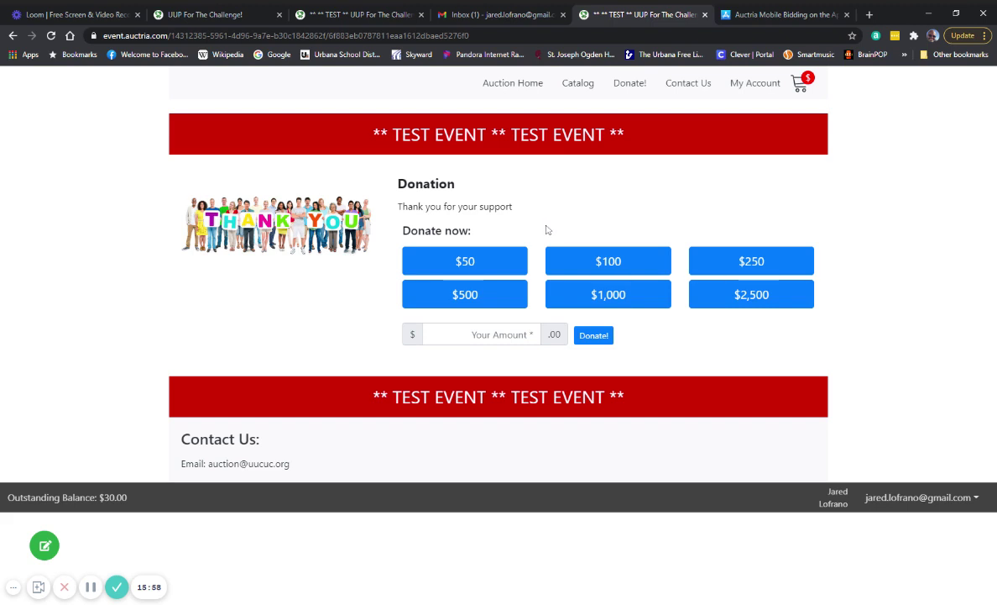
click(496, 262)
Review the cart summary: $30.00 fire pit balance, $50.00 donation, $83.11 total with card fees
click(799, 86)
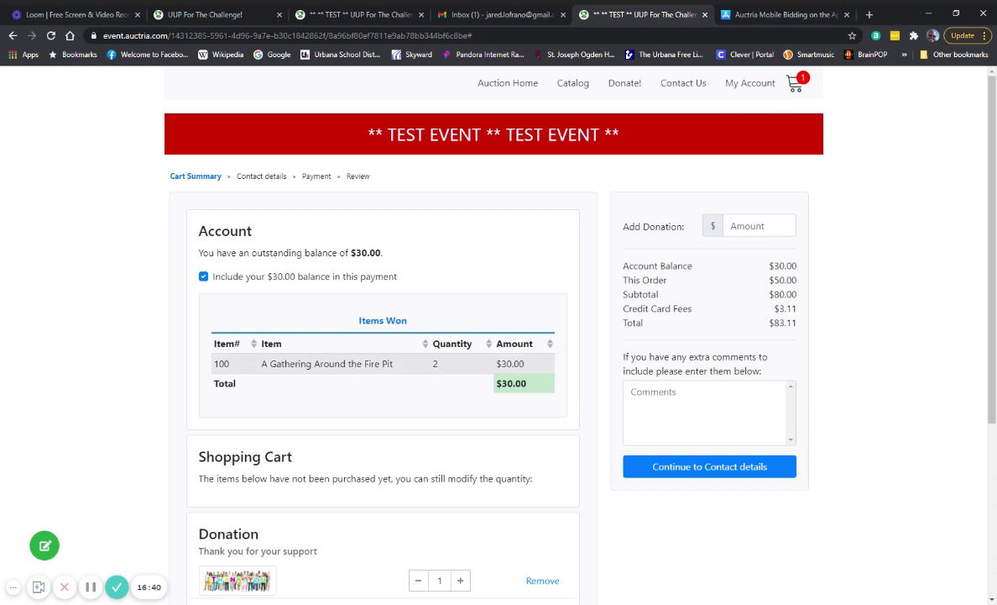
scroll(494, 387, down, 2)
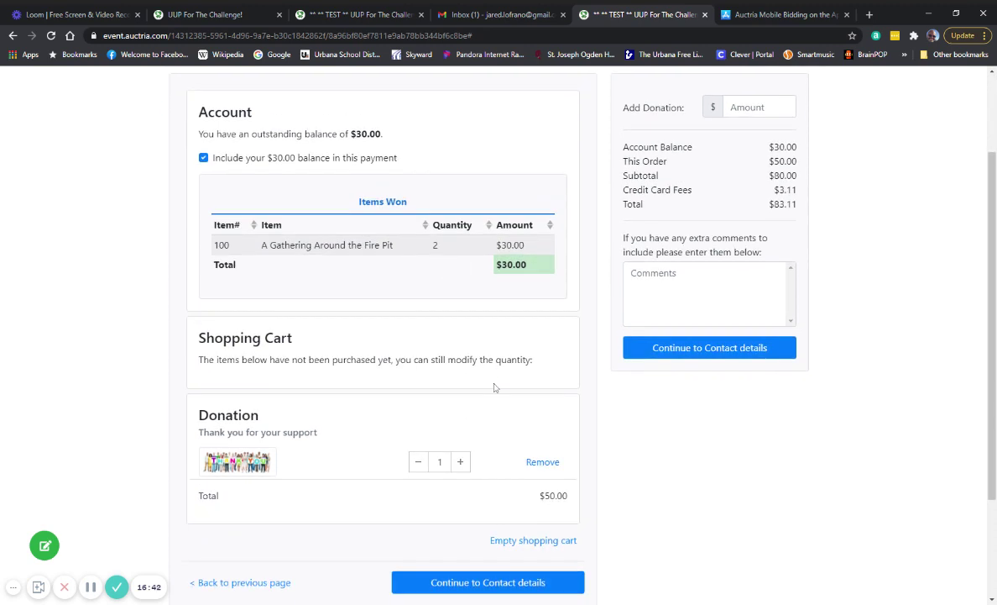
scroll(504, 497, up, 2)
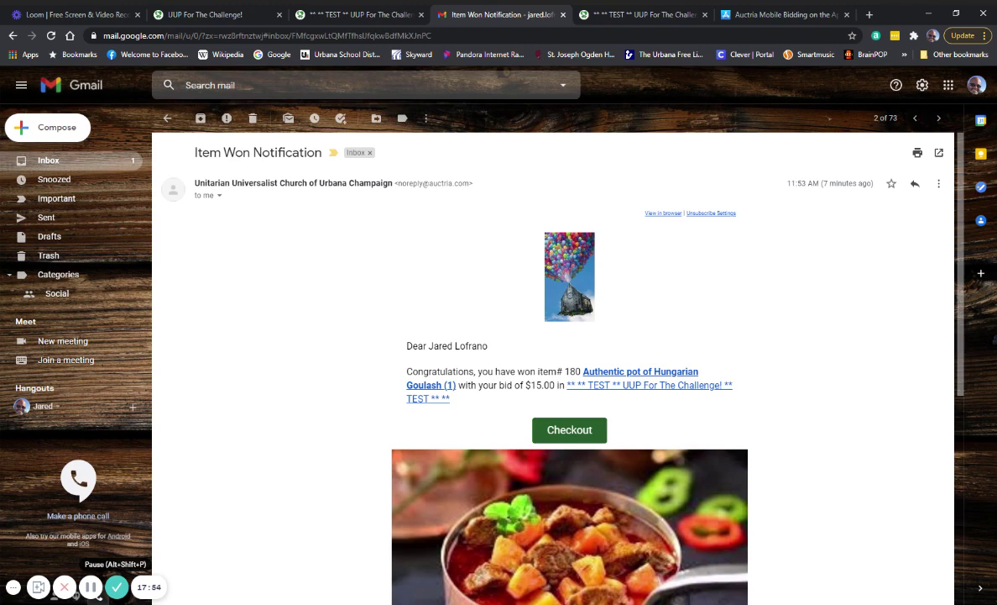
Read the Hungarian Goulash $15.00 win notification, then open the bidder statement email
scroll(374, 507, down, 3)
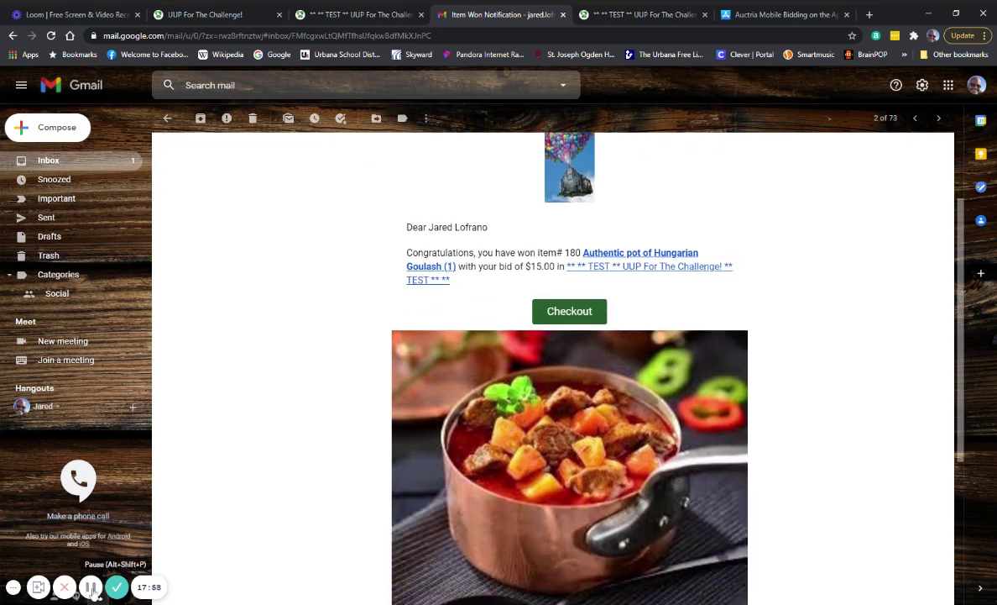
click(93, 587)
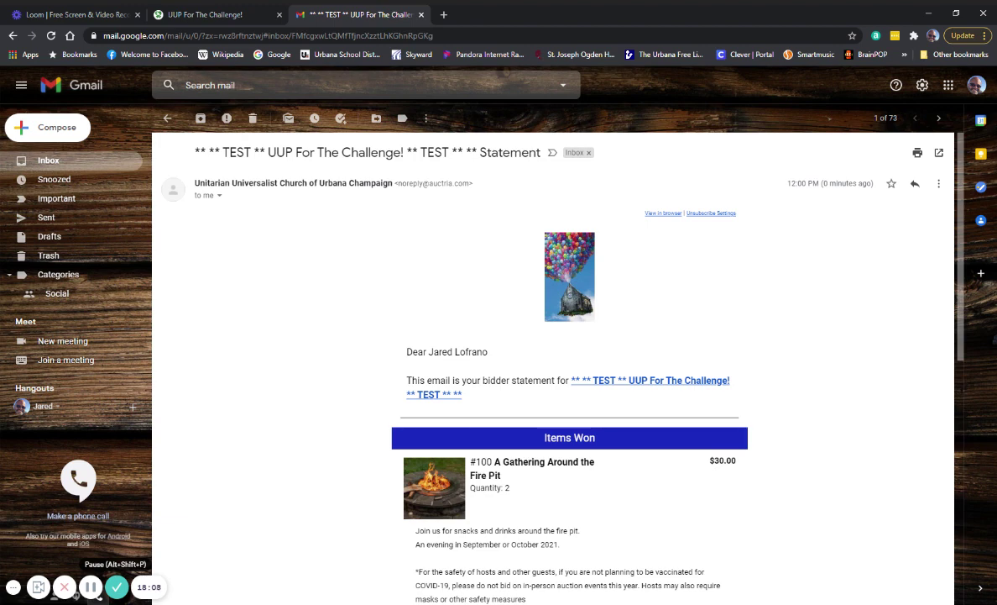
Scroll through the bidder statement email showing the $45.00 balance owed
scroll(372, 479, down, 2)
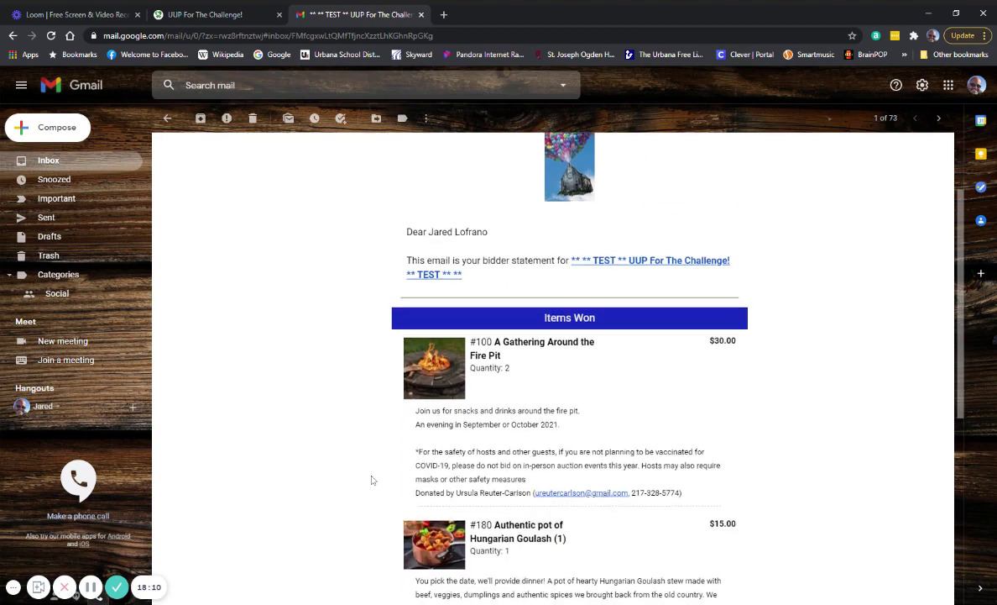
scroll(373, 479, down, 3)
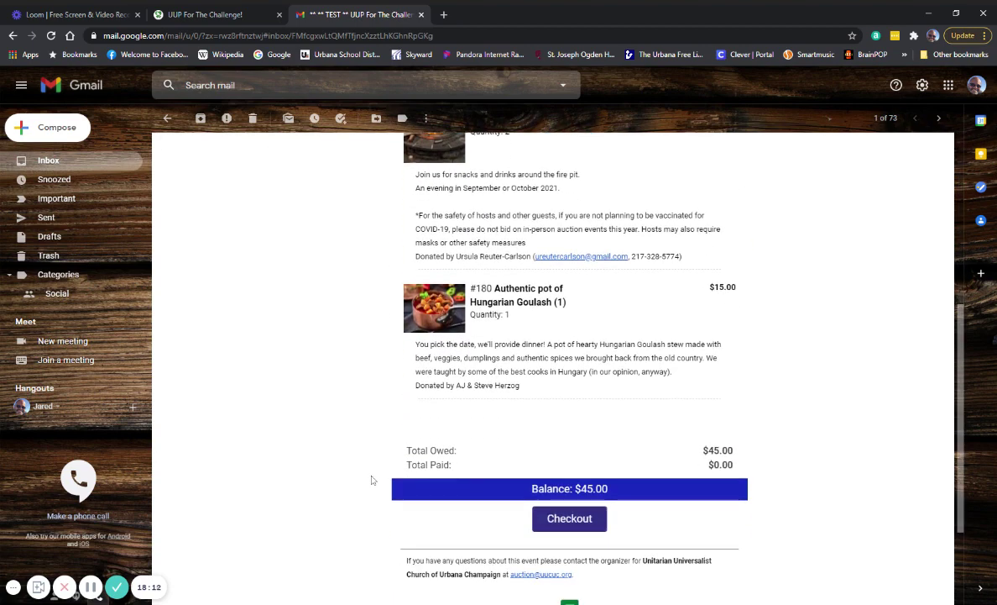
scroll(373, 479, up, 2)
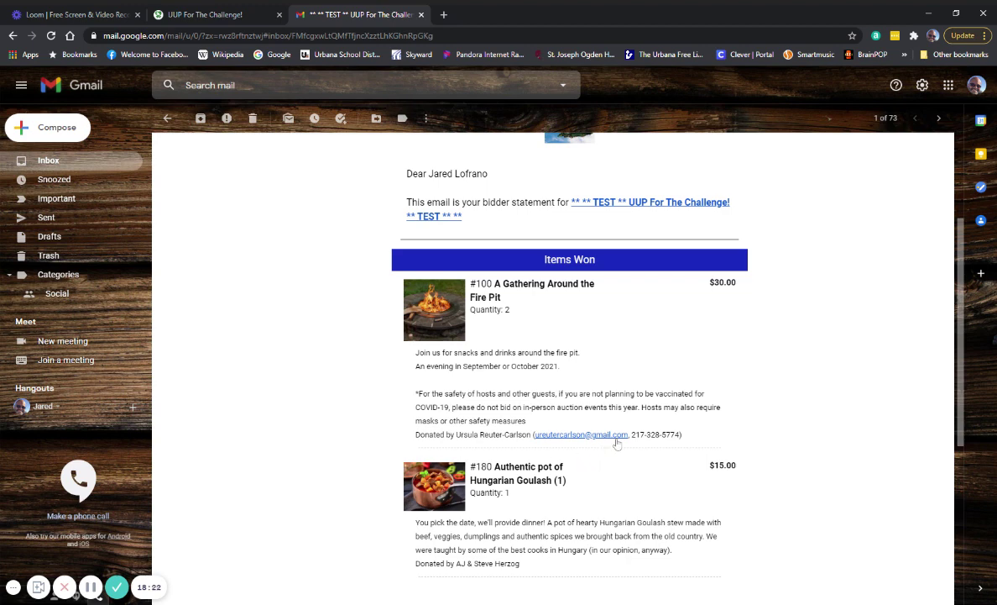
scroll(614, 450, down, 2)
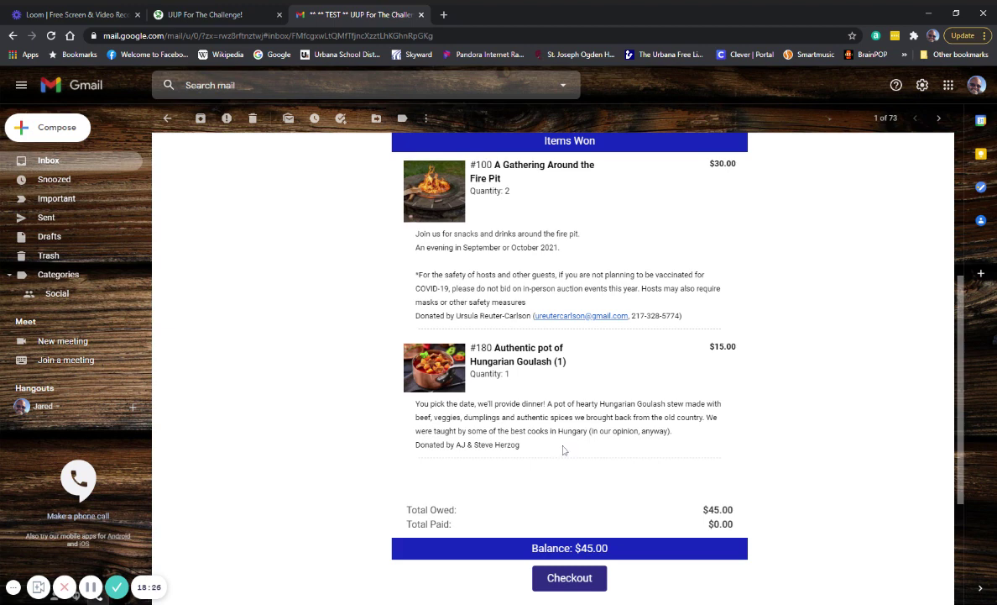
scroll(563, 450, up, 1)
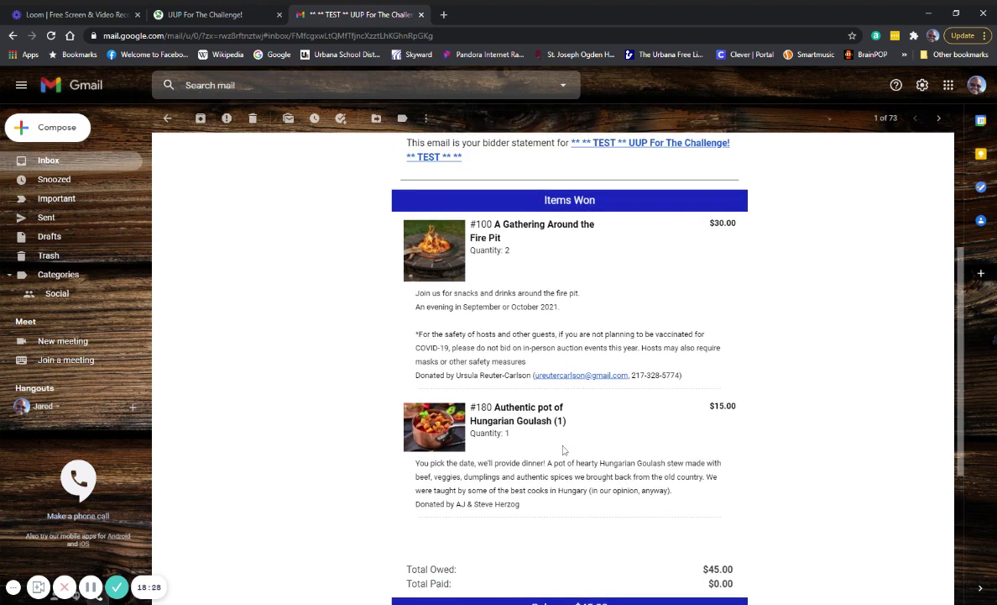
scroll(564, 450, down, 3)
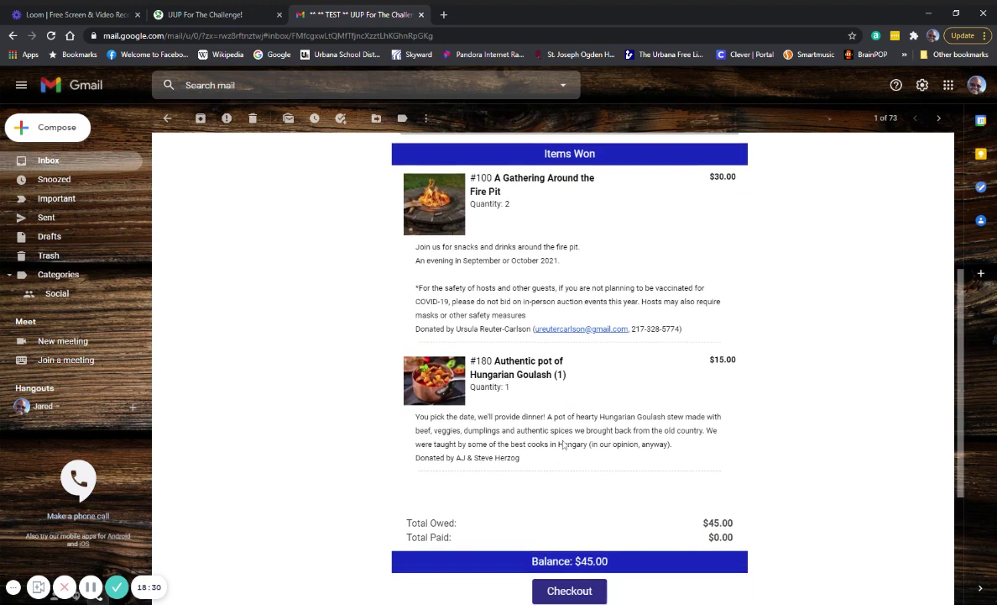
scroll(498, 482, up, 2)
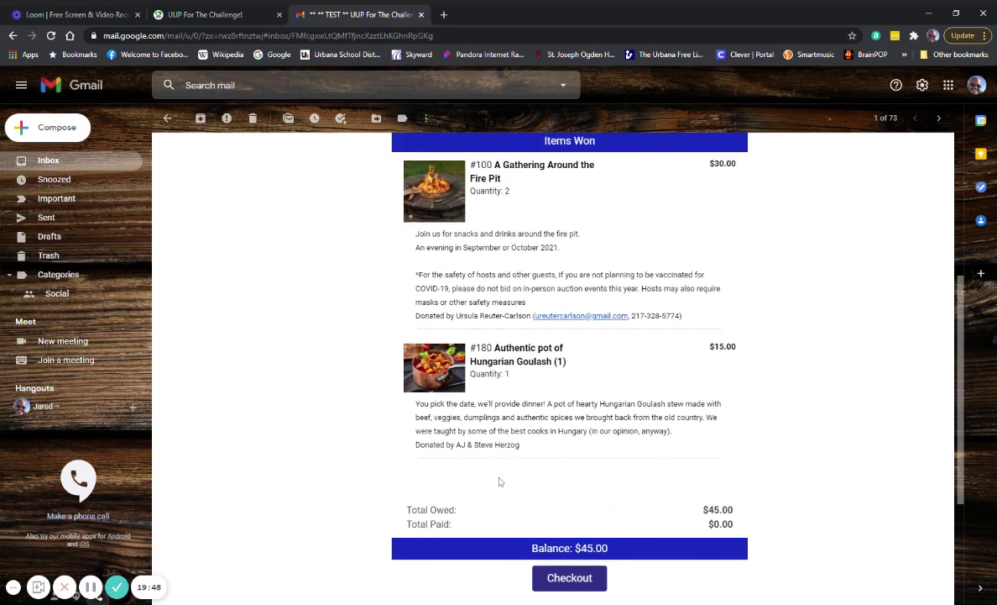
scroll(499, 481, down, 2)
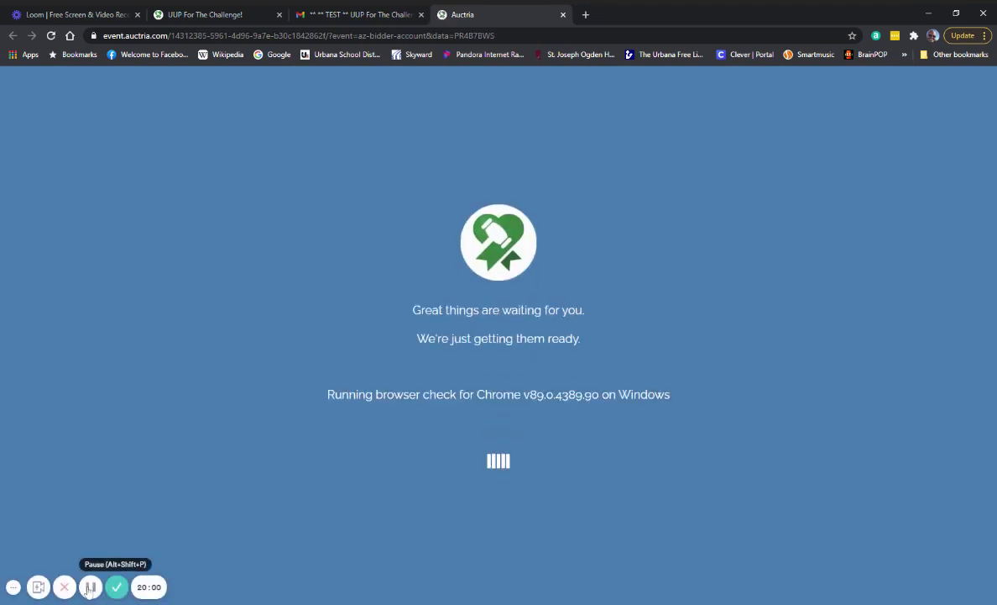
On the Auctria account page, check the Items Won table and start paying the $45.00 balance
click(90, 586)
click(90, 588)
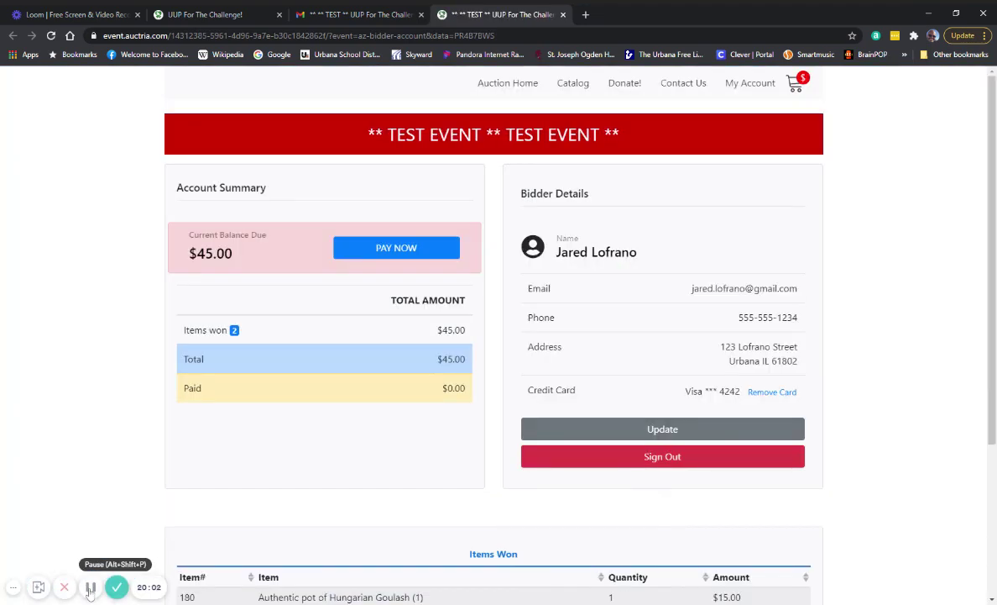
scroll(370, 470, down, 1)
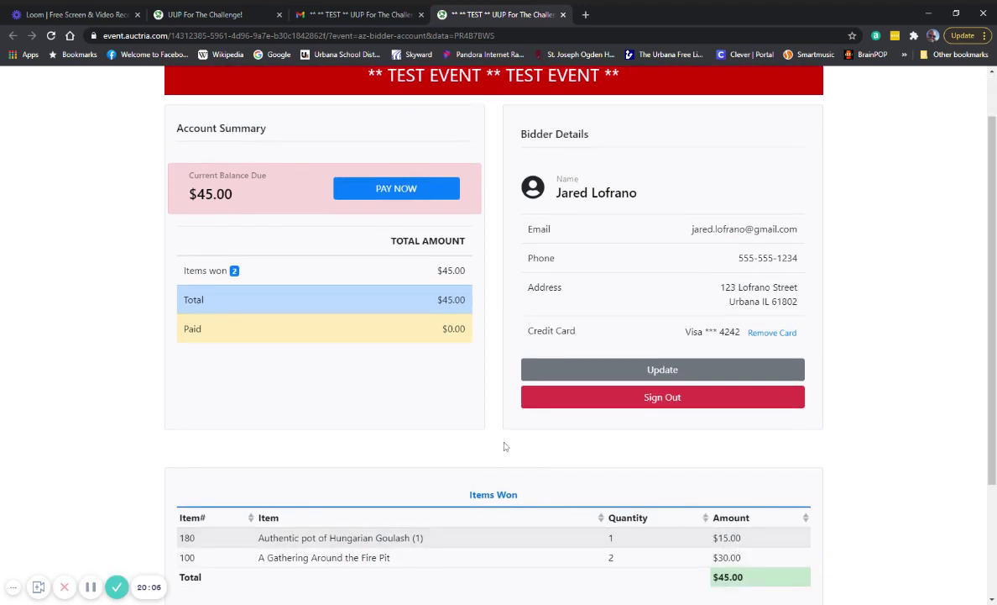
scroll(503, 446, up, 1)
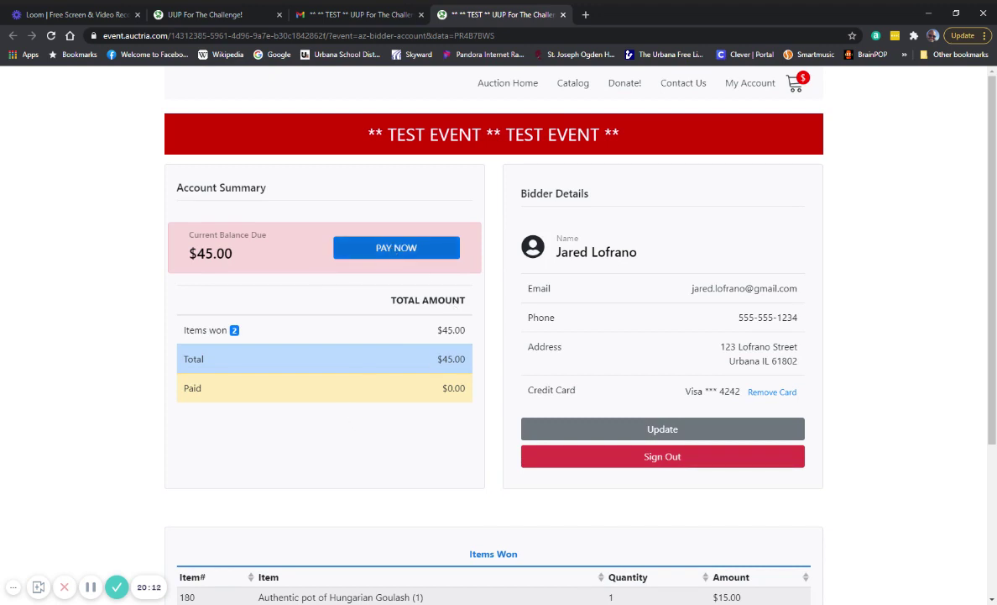
click(392, 250)
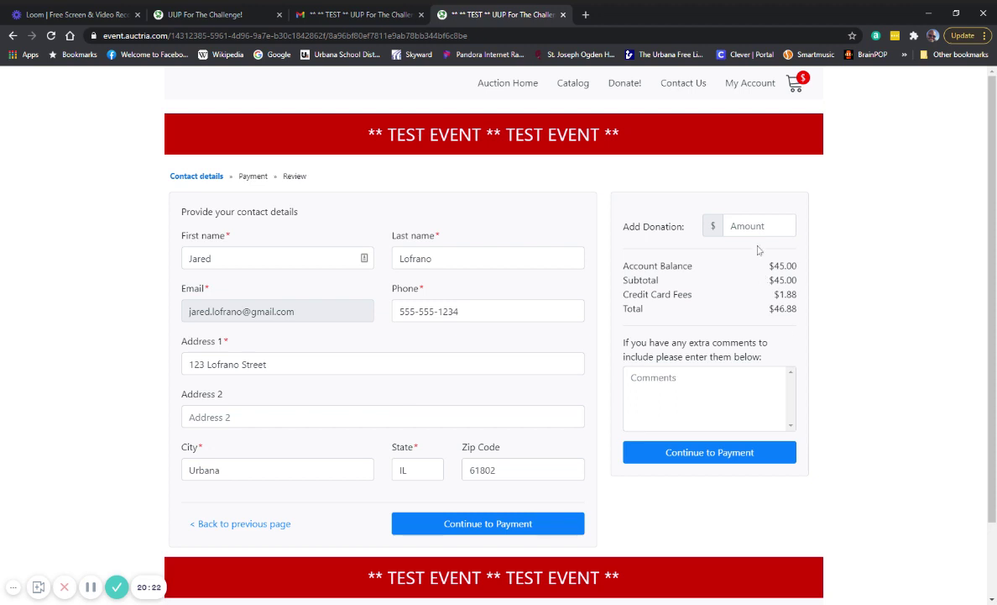
Enter a $50 donation amount, raising the total to $98.64, and continue to payment
click(738, 226)
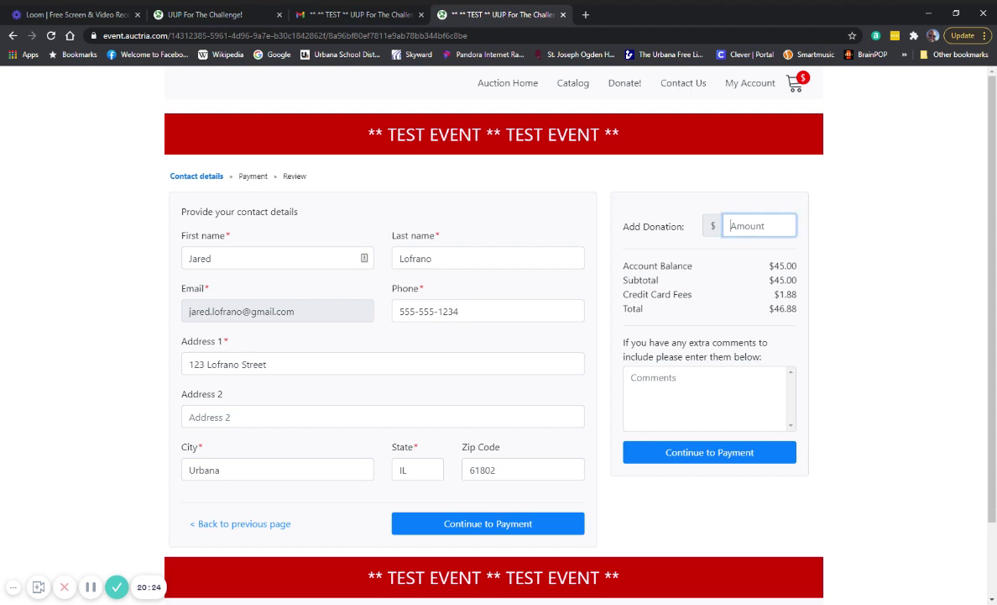
text(50)
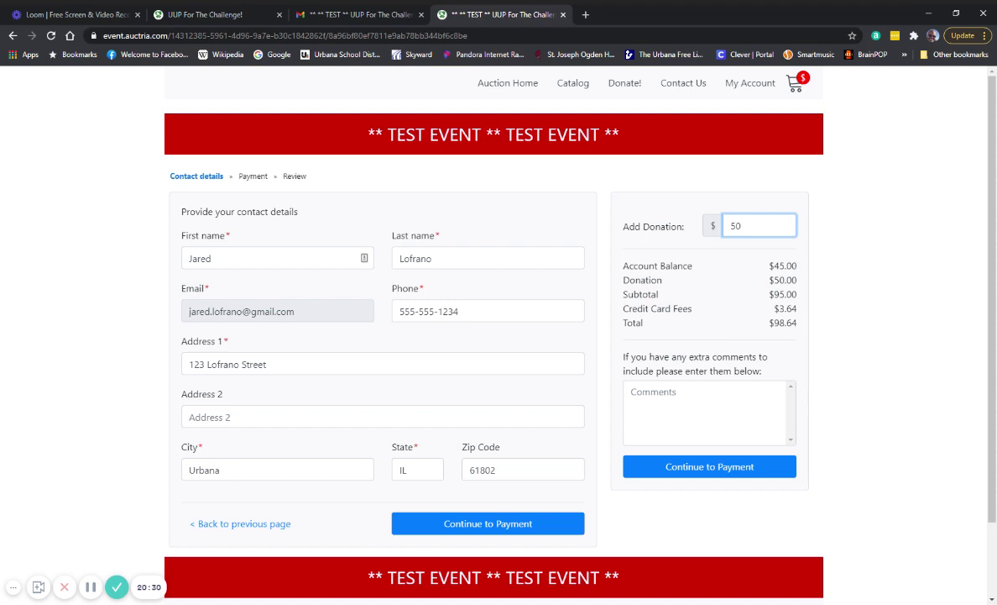
scroll(495, 336, down, 2)
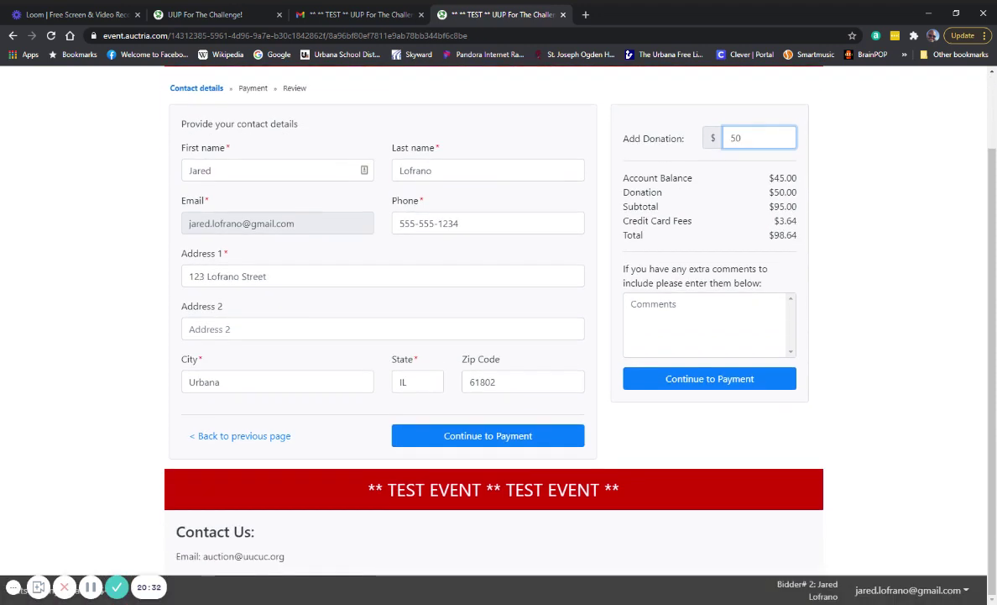
click(710, 378)
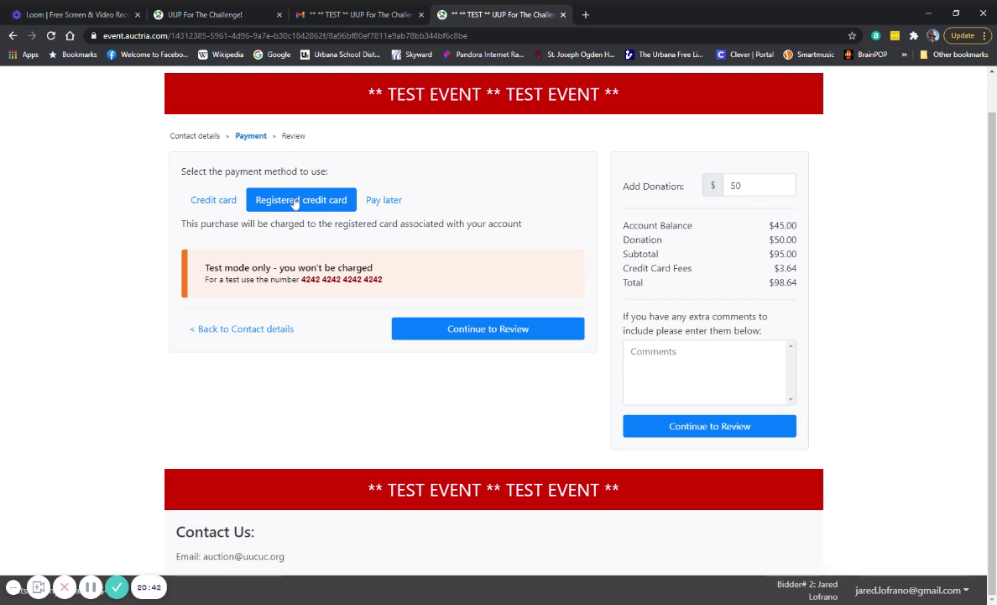
Choose the registered credit card for the $98.64 payment and continue to review
click(206, 202)
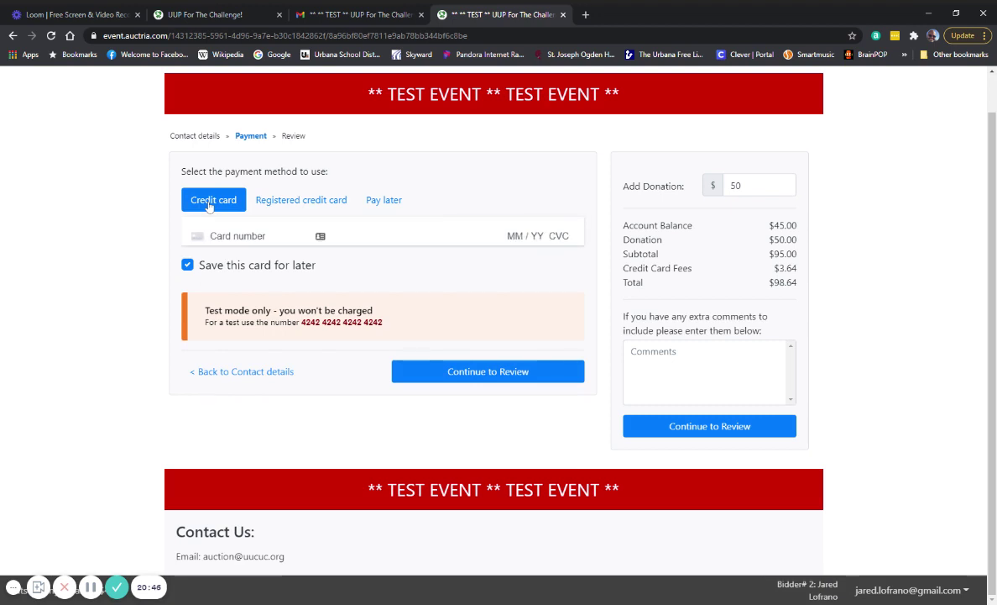
click(382, 200)
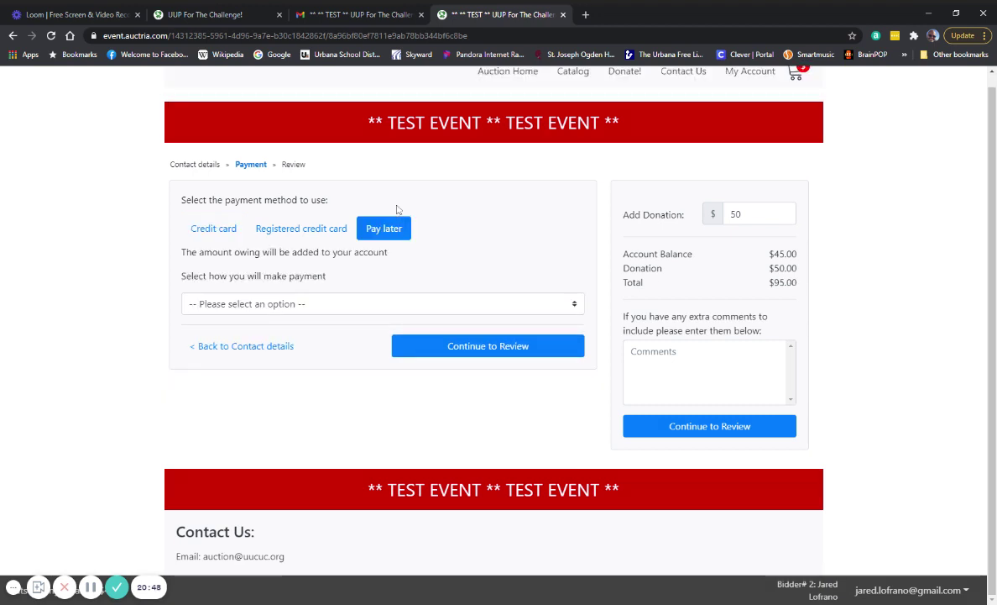
click(574, 307)
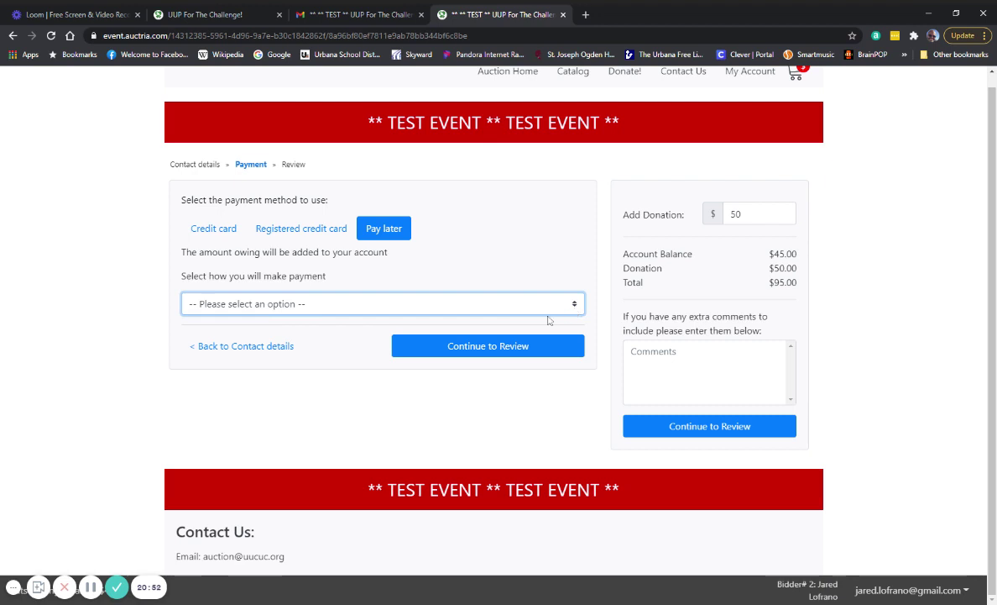
key(Down)
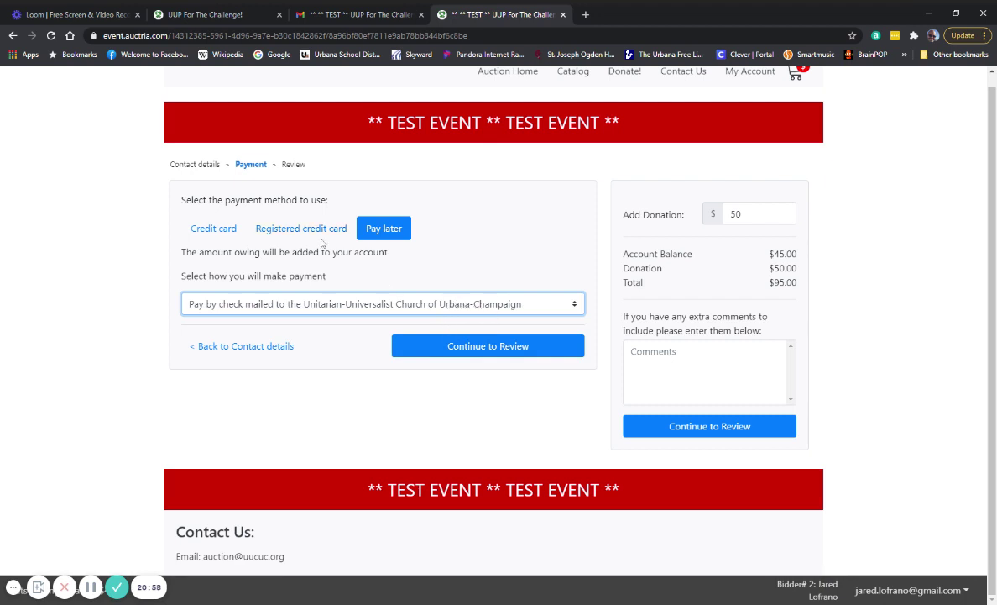
click(281, 220)
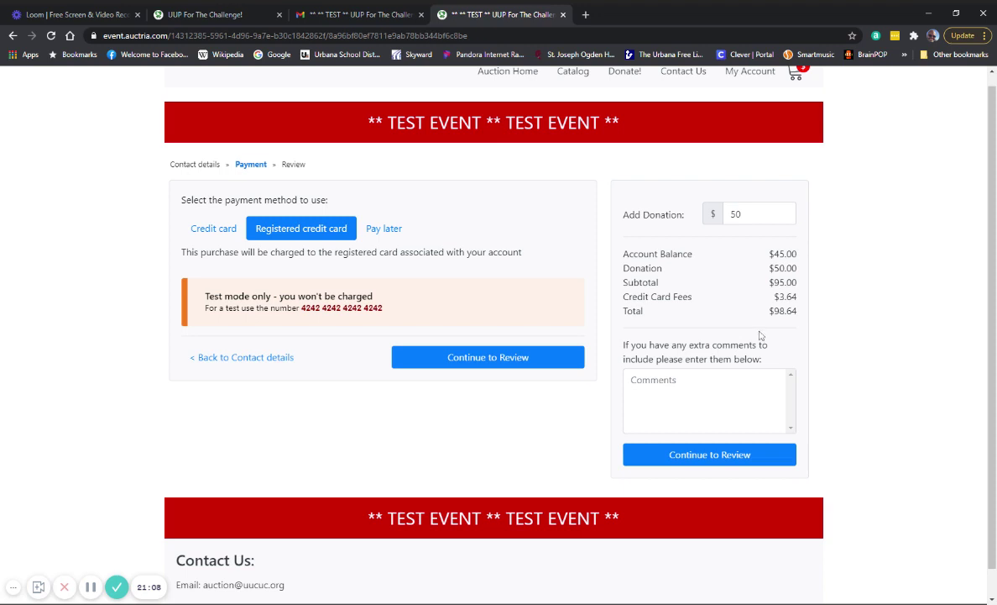
click(703, 456)
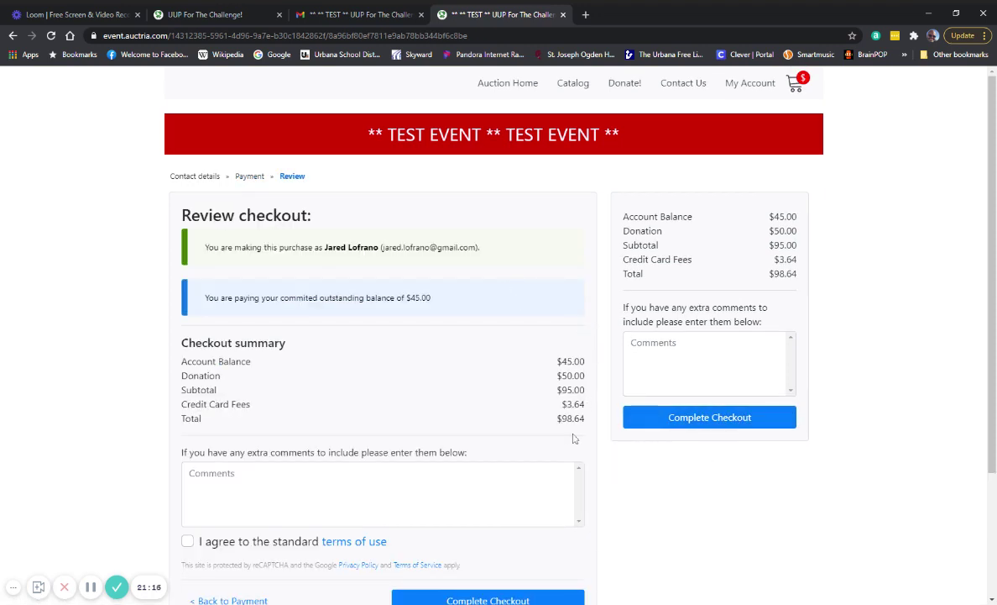
Agree to the standard terms of use and complete the $98.64 checkout
scroll(575, 436, down, 2)
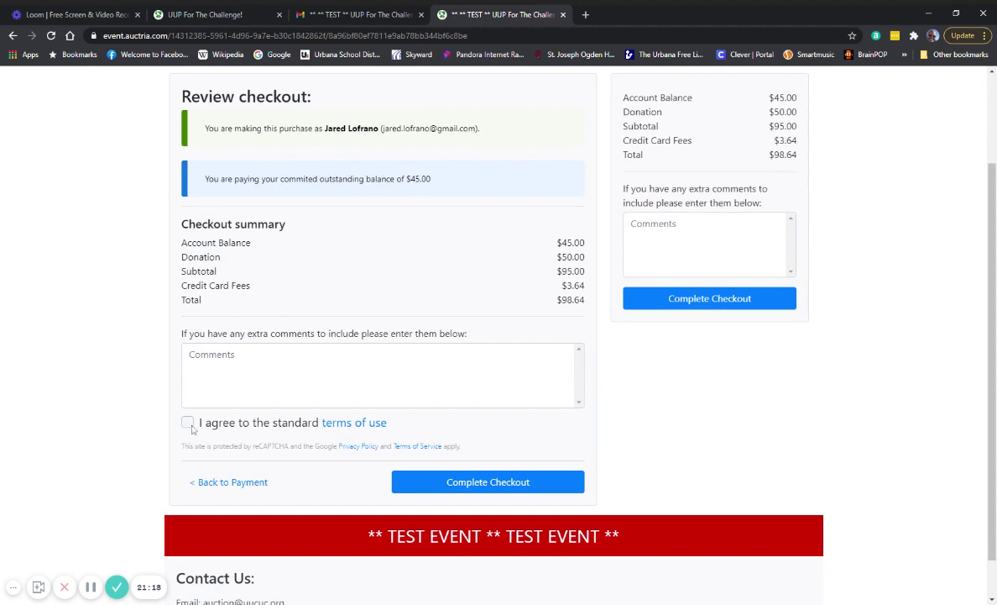
click(187, 423)
click(508, 489)
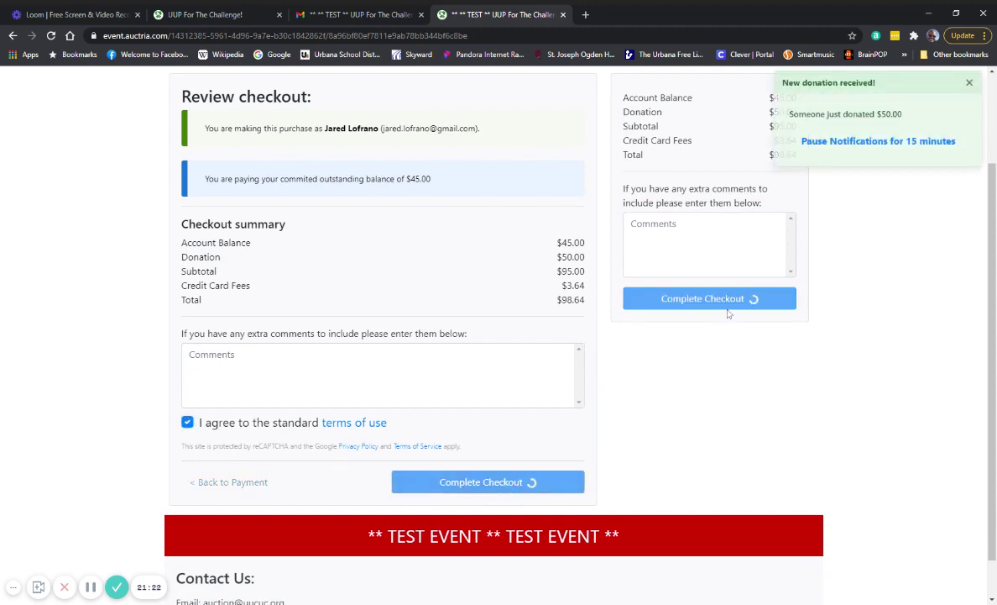
Dismiss the new donation notification and return to the Gmail statement tab
click(979, 83)
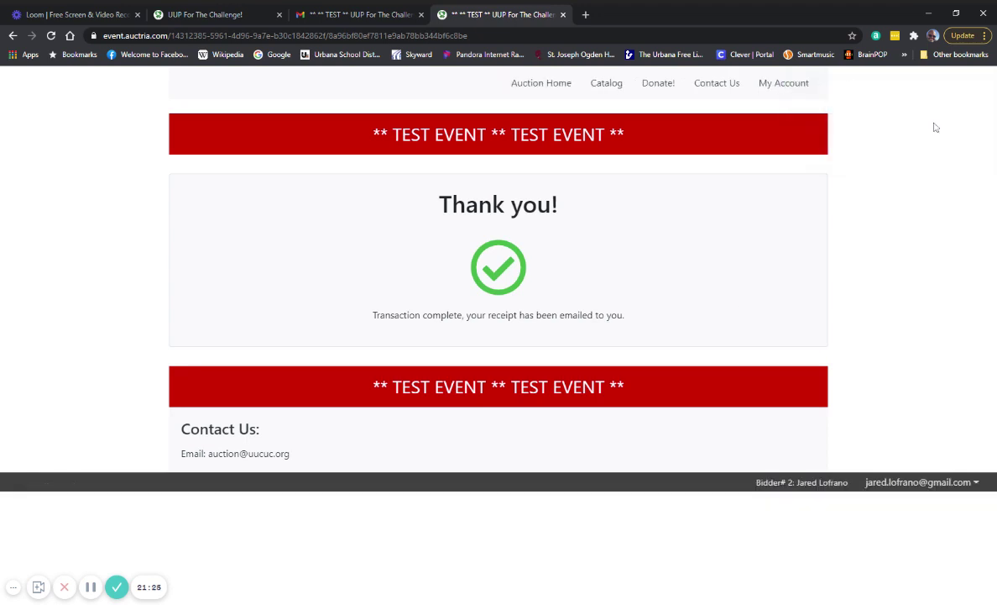
click(91, 588)
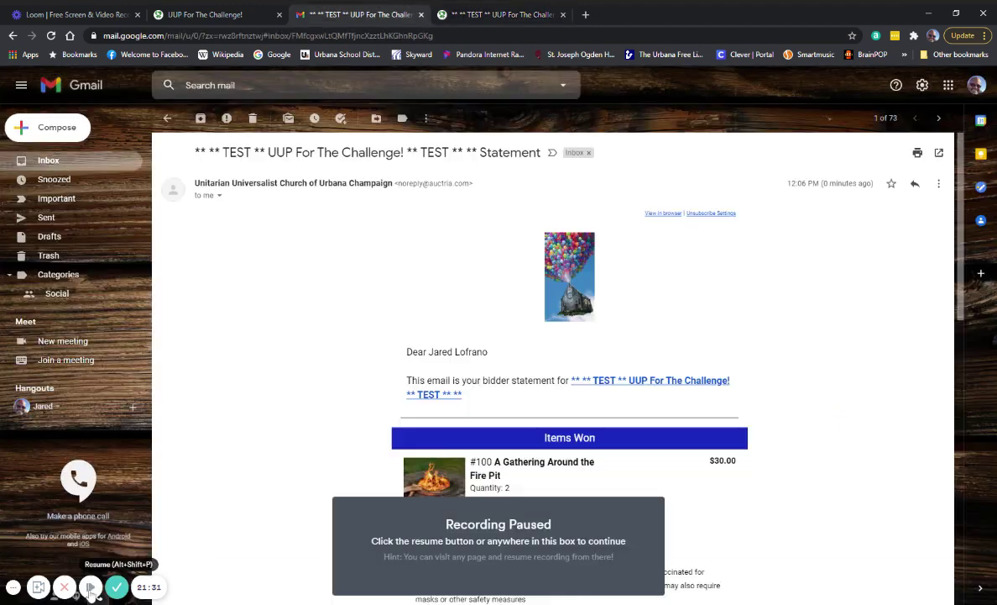
click(91, 587)
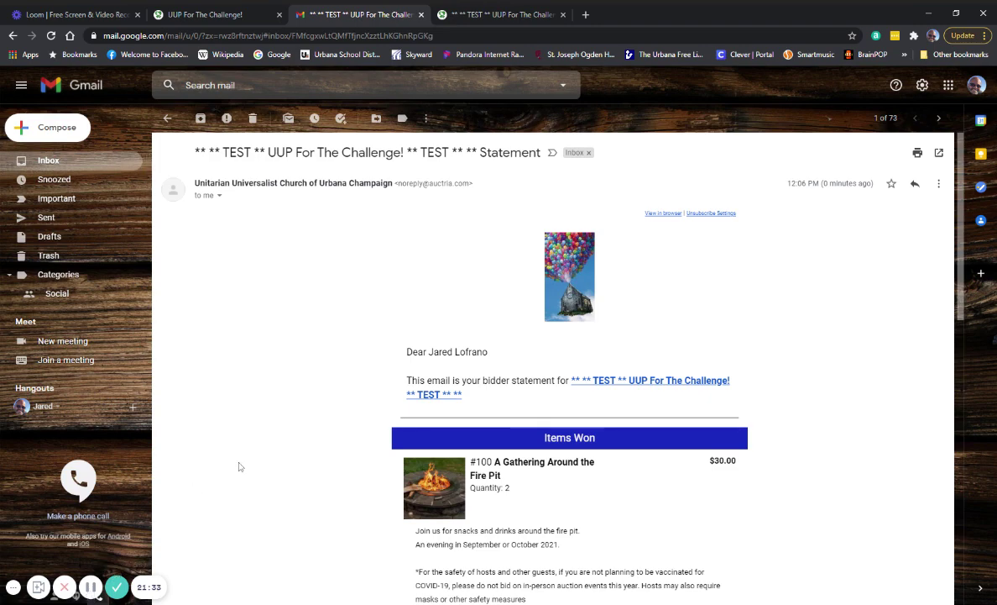
Scroll the new statement to the $50.00 donation, $98.64 card payment and $0.00 balance
scroll(241, 467, down, 2)
scroll(241, 467, down, 3)
scroll(241, 467, down, 3)
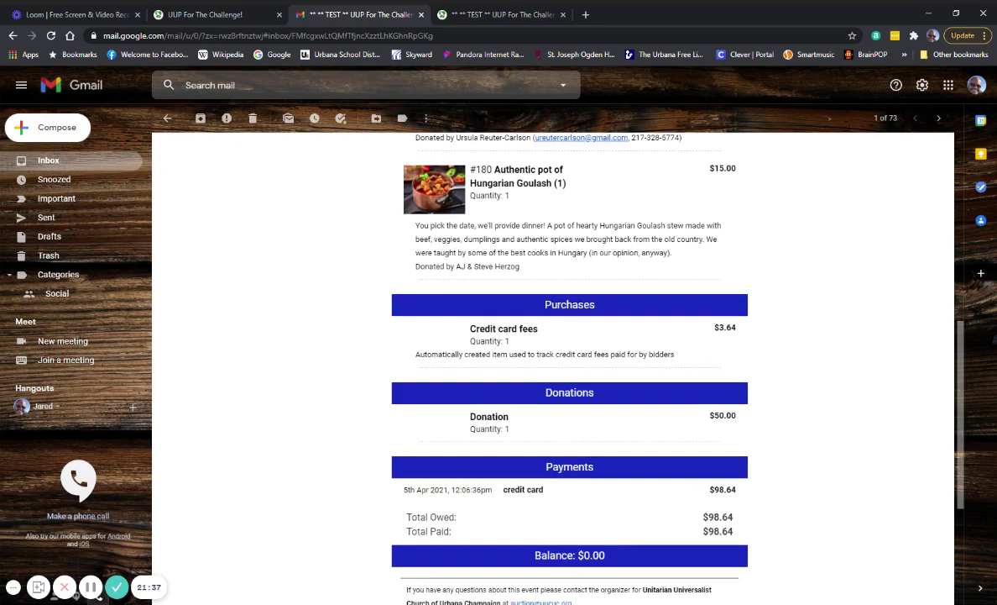
scroll(182, 521, down, 3)
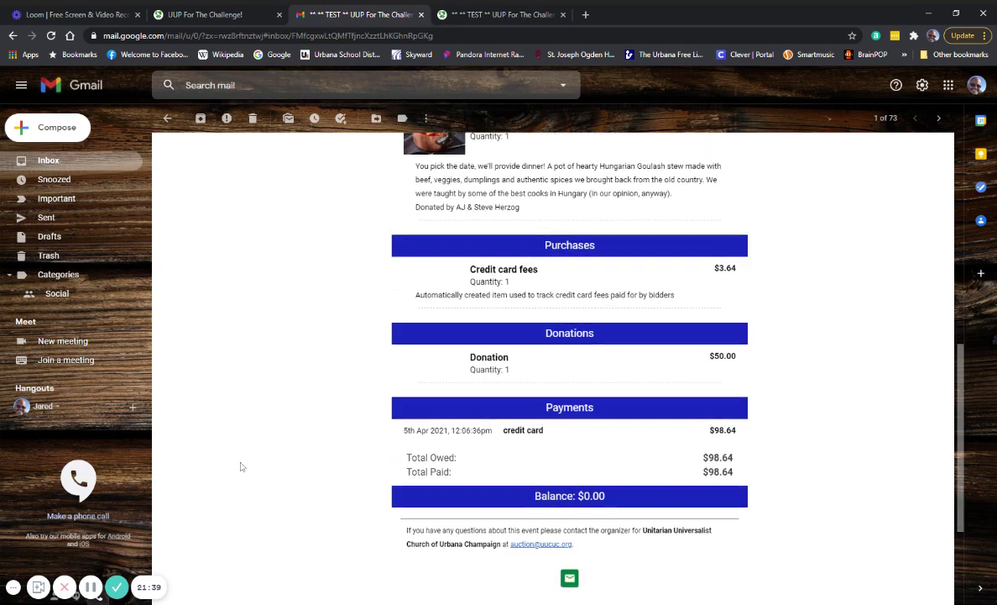
Switch back to the UUP For The Challenge! event home page tab
key(ctrl+shift+Tab)
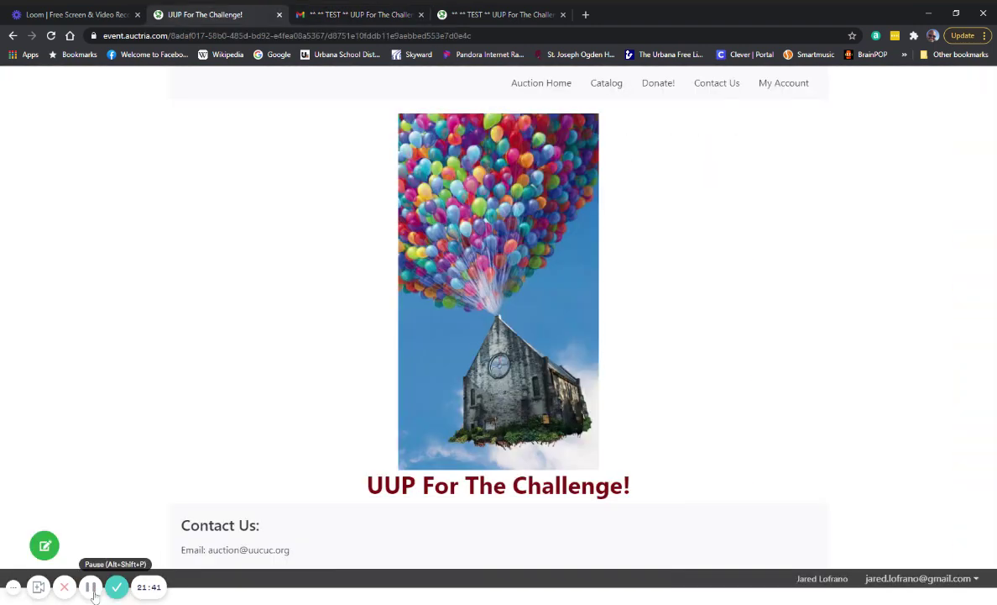